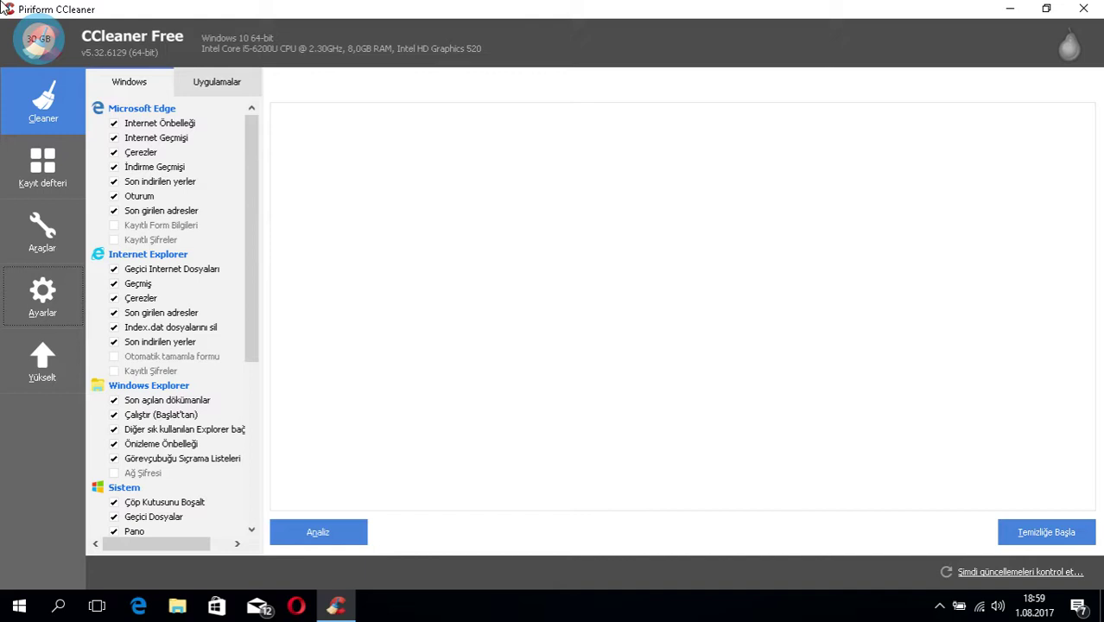
Review the Windows cleaning options from the Microsoft Edge group through Geçici Internet Dosyaları under Internet Explorer.
key("Tab")
key("Tab")
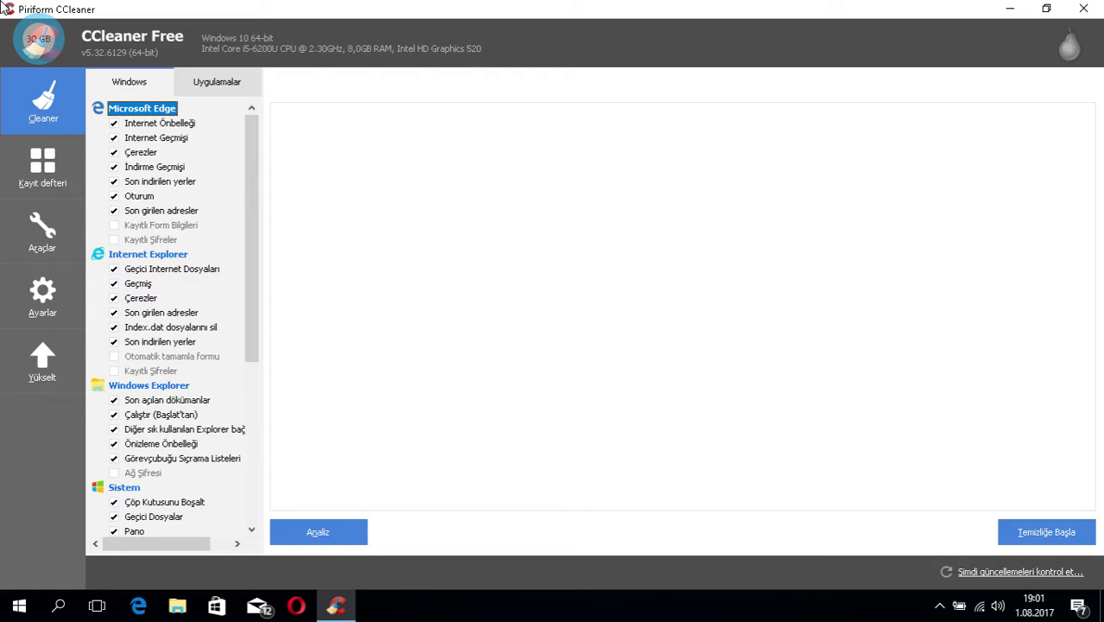
key("Down")
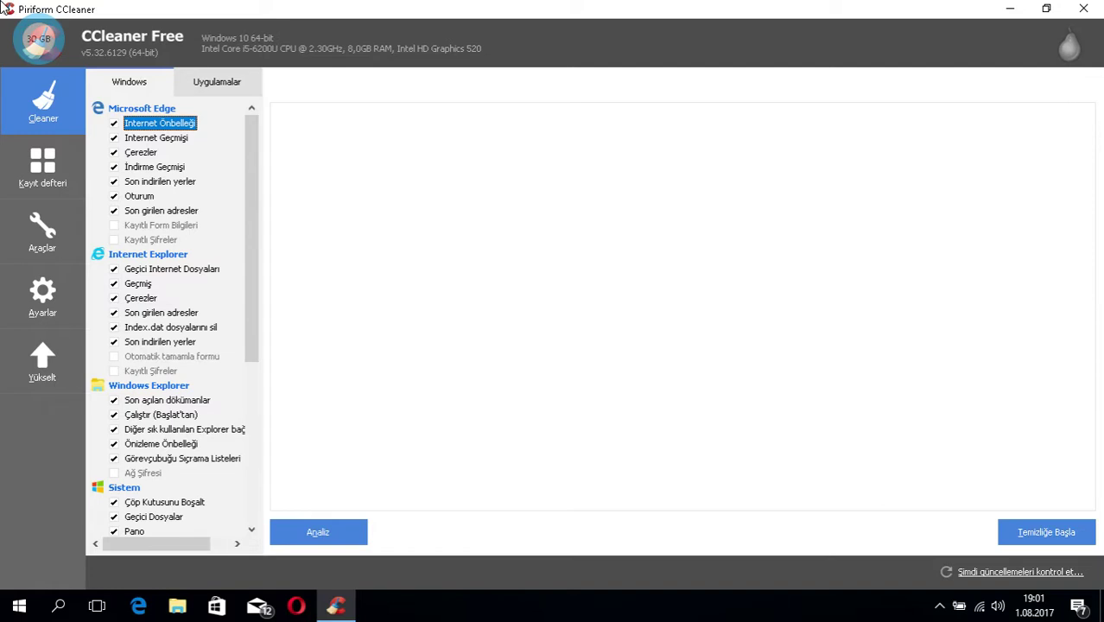
key("Down")
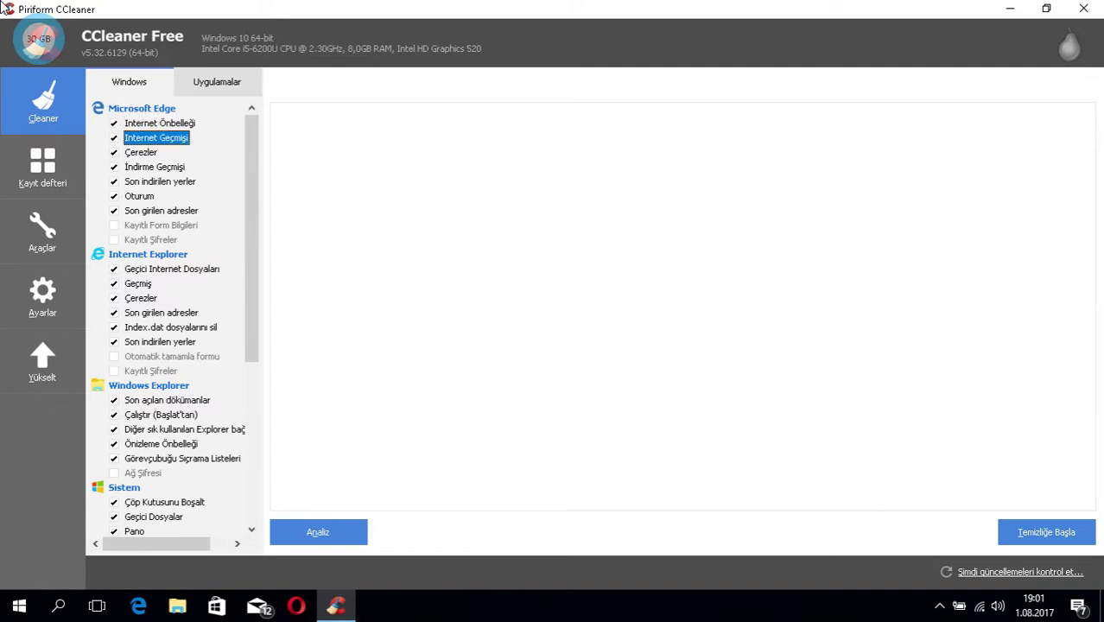
key("Down")
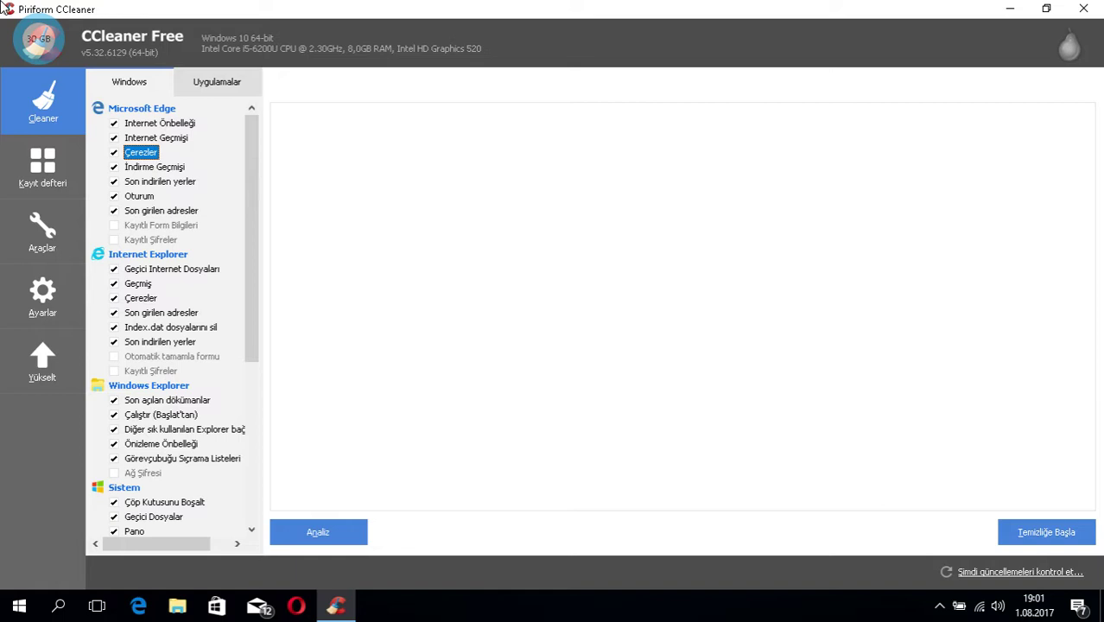
key("Down")
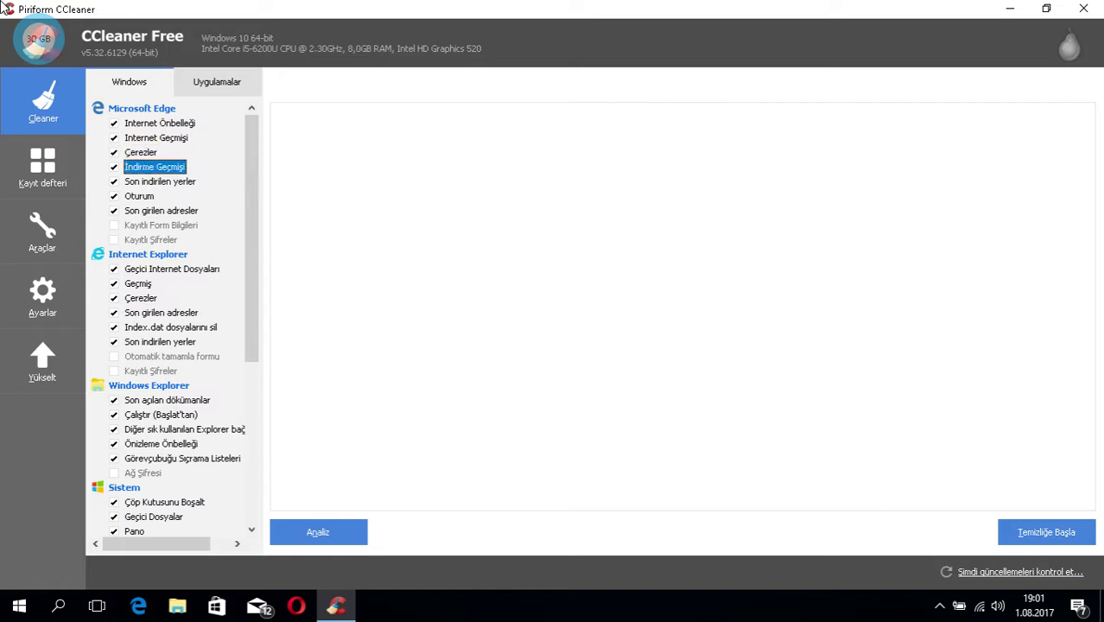
key("Down")
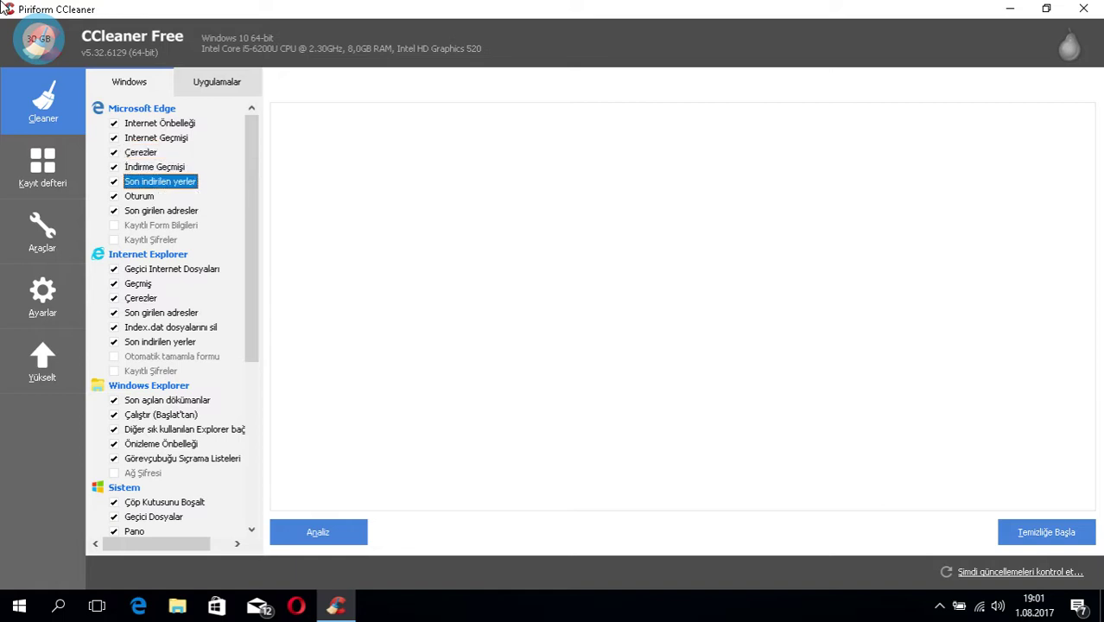
key("Down")
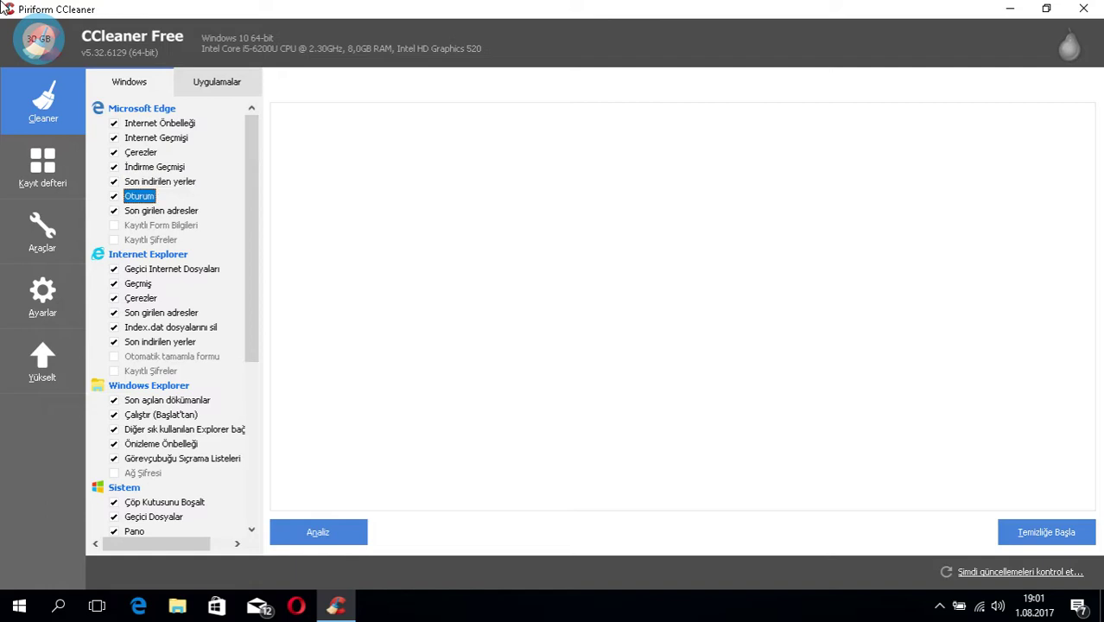
key("Down")
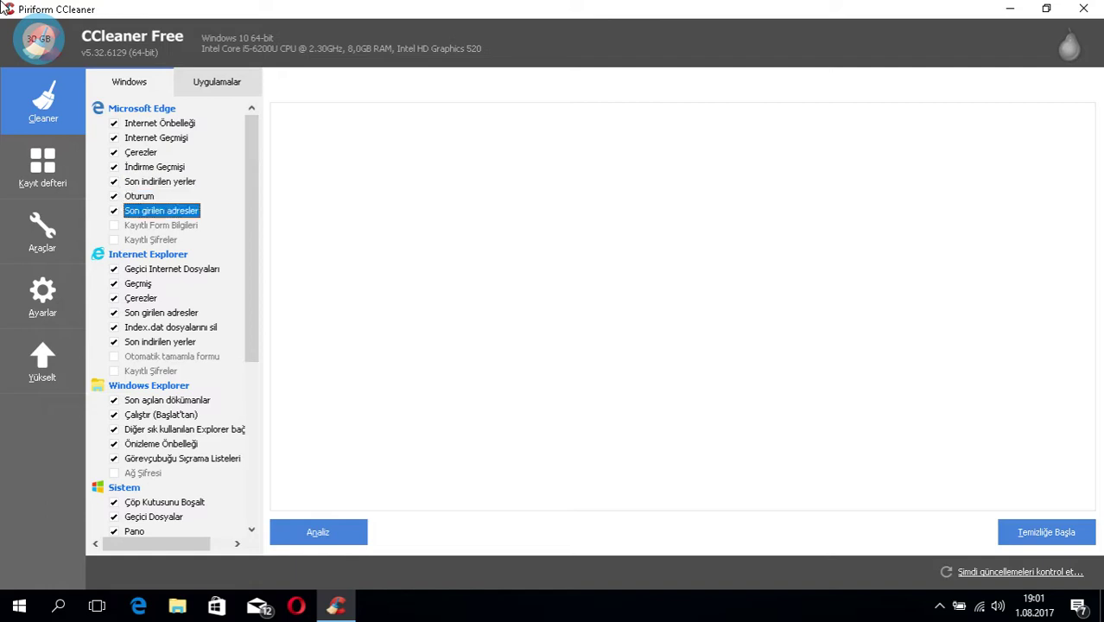
key("Down")
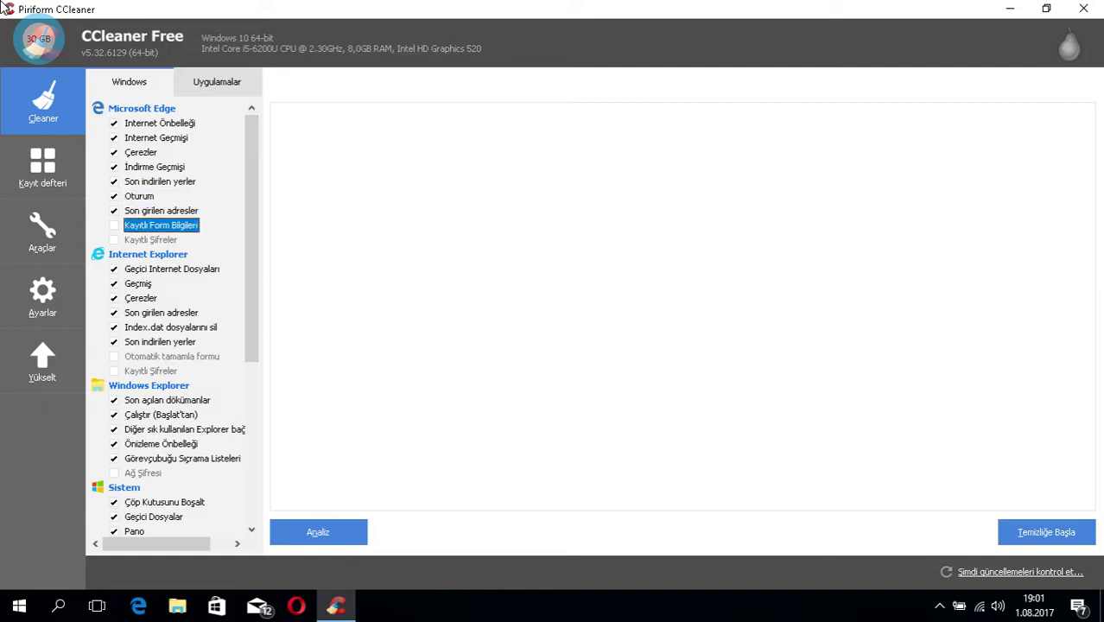
key("Down")
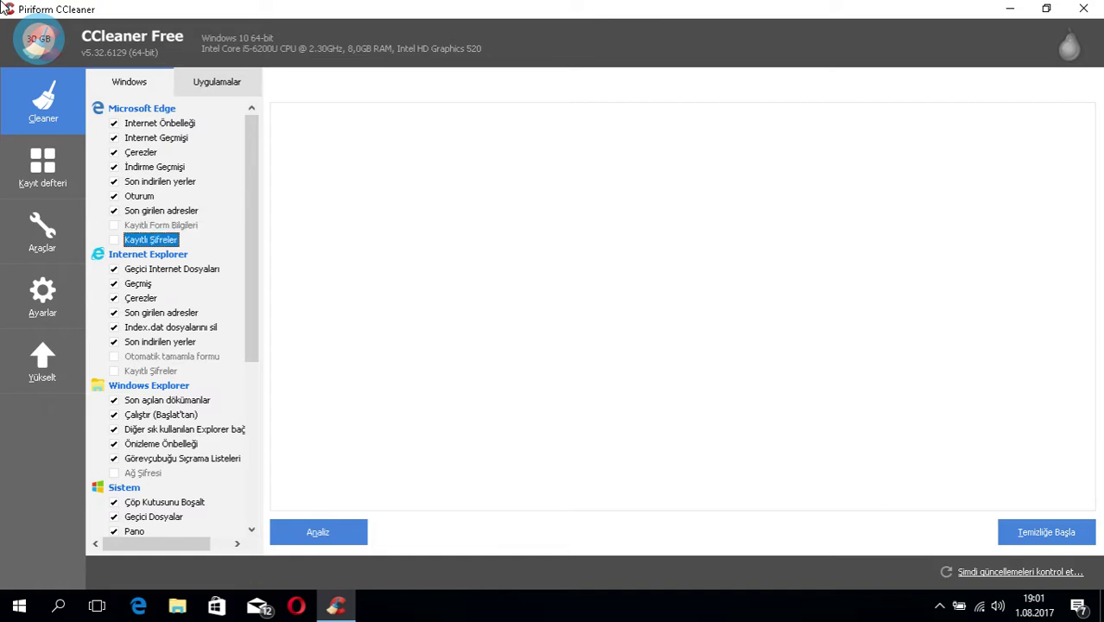
key("Down")
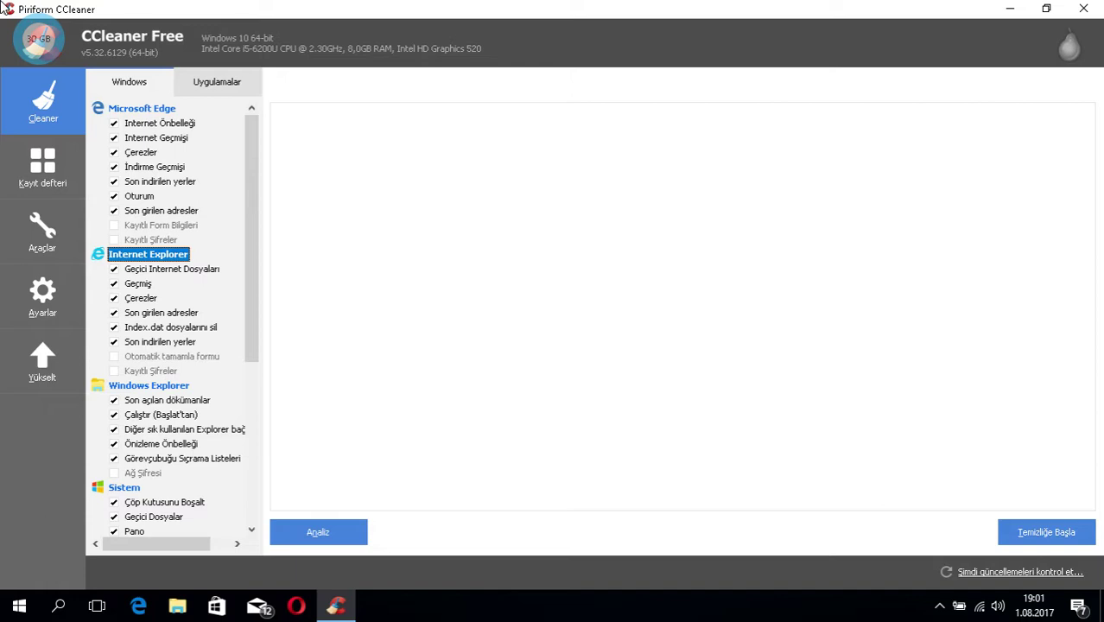
key("Down")
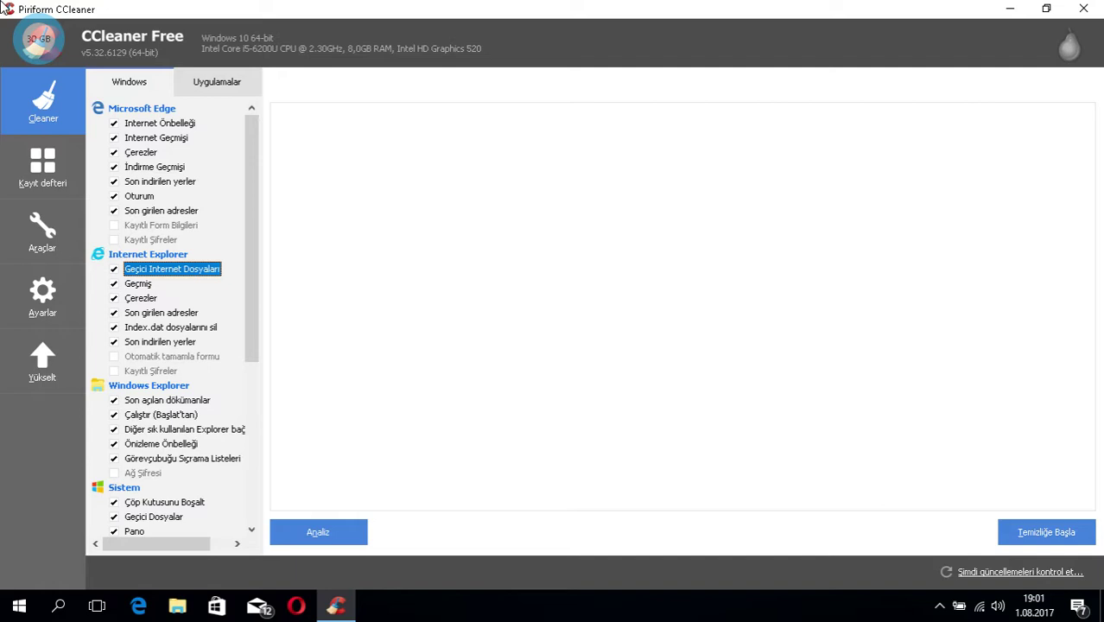
Switch the cleaning options to Uygulamalar and move to the Firefox/Mozilla group.
key("shift+Tab")
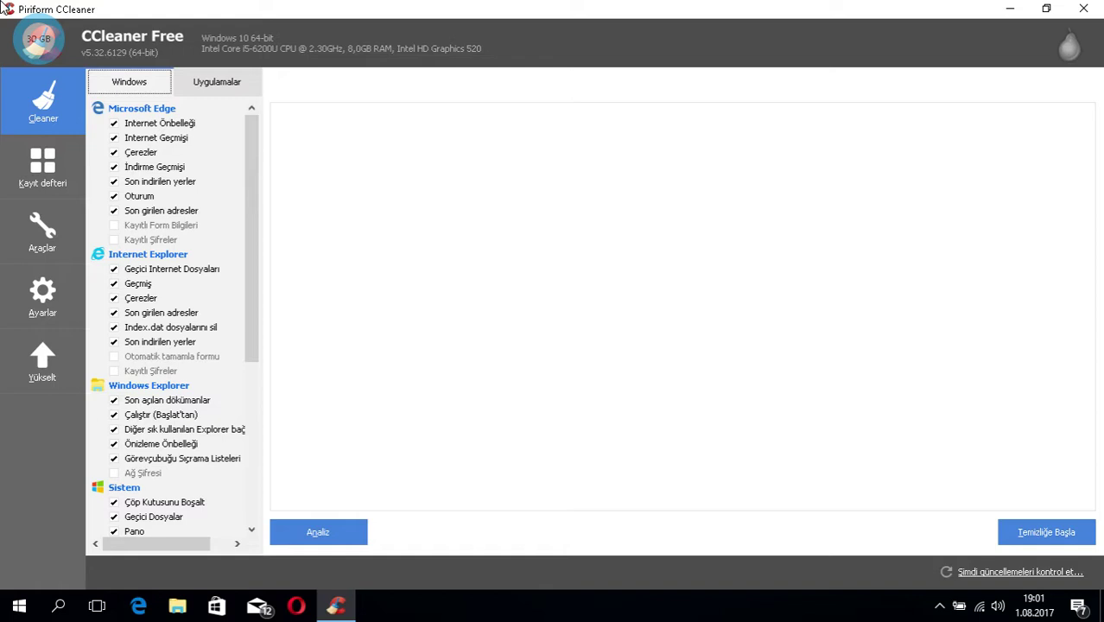
key("Right")
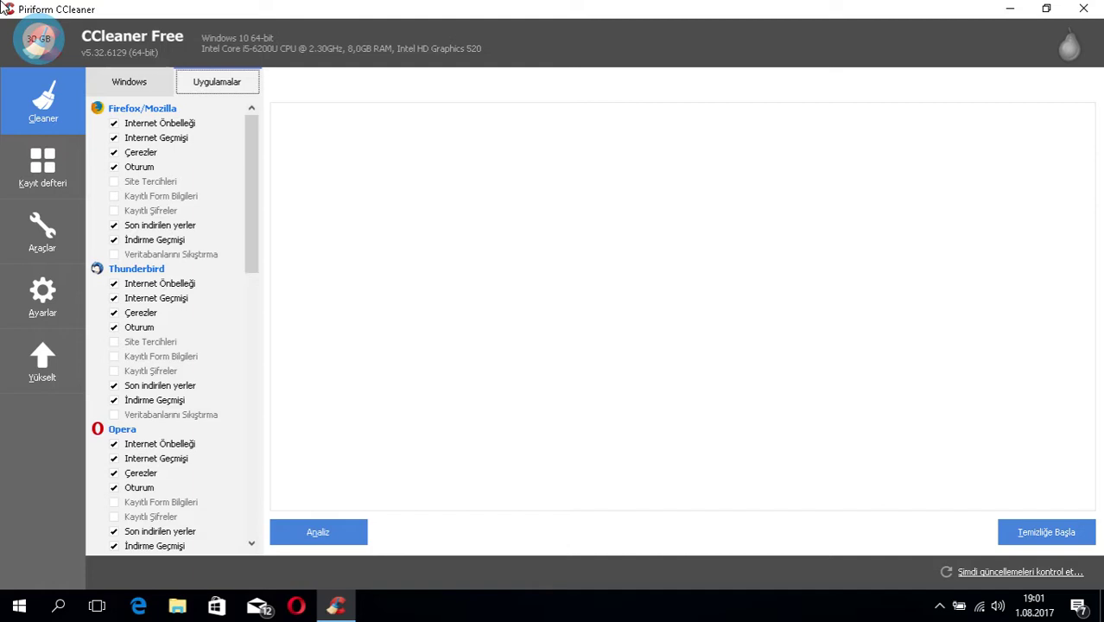
key("Tab")
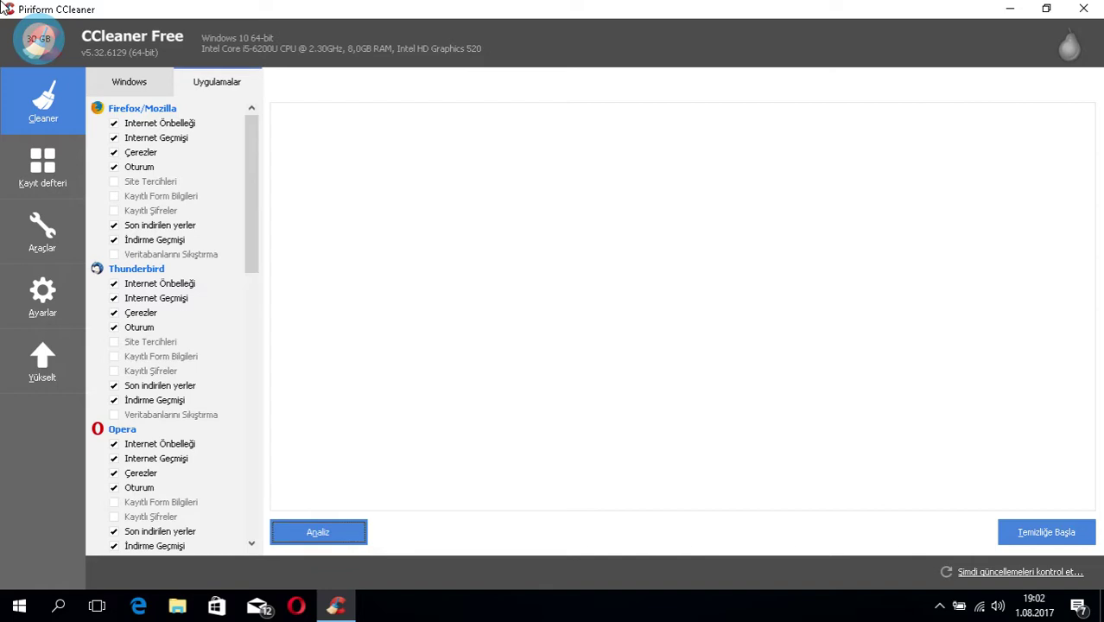
key("Tab")
key("Tab")
key("Tab")
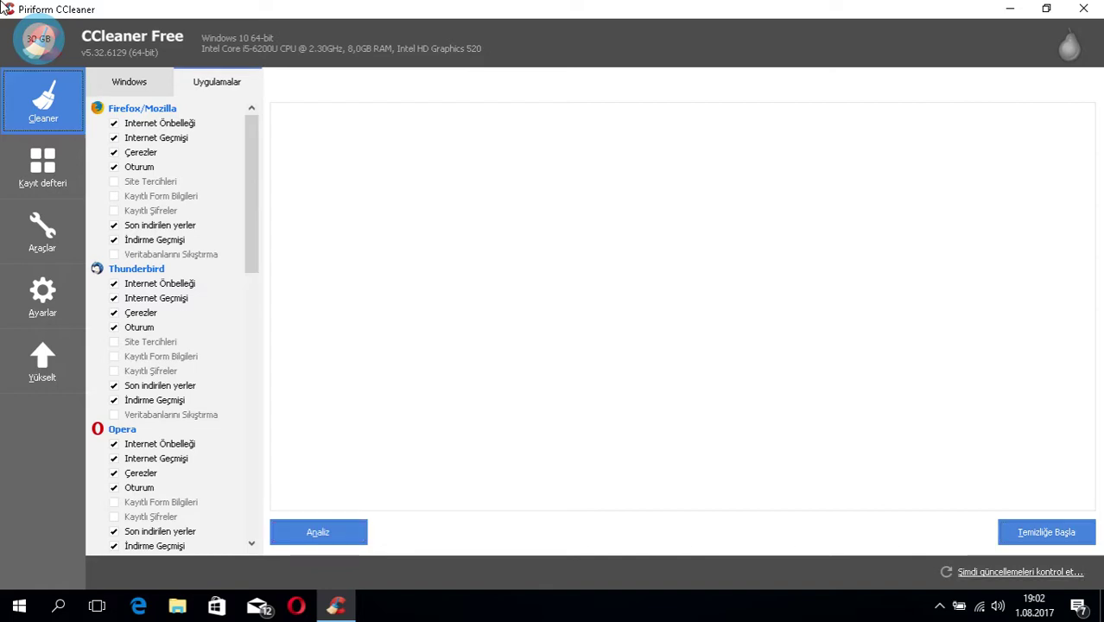
key("Tab")
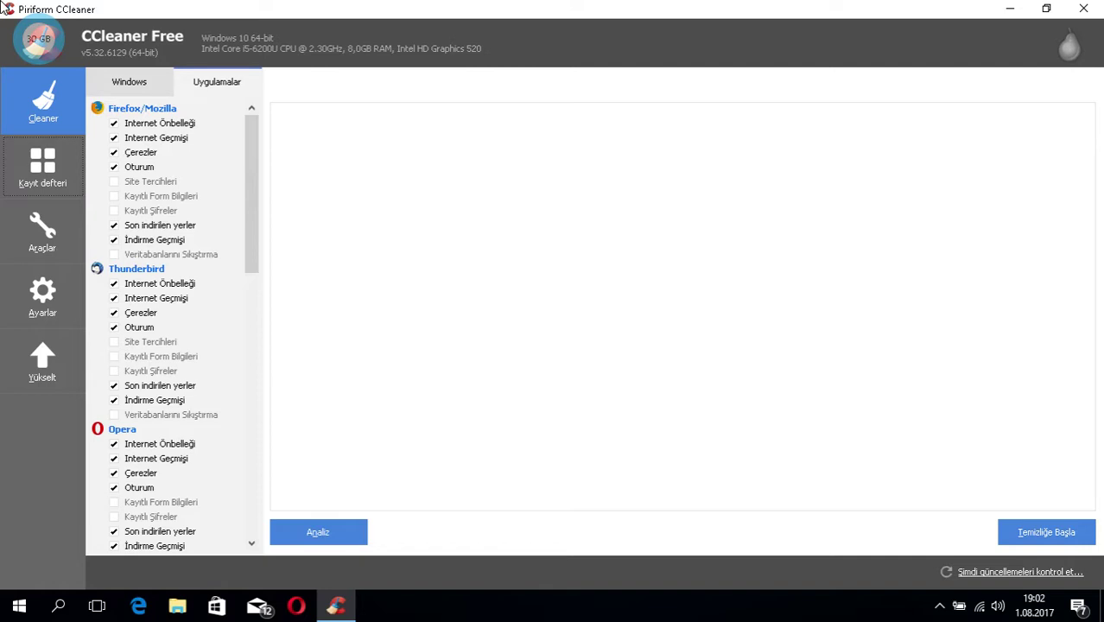
key("Tab")
key("Tab")
key("Tab")
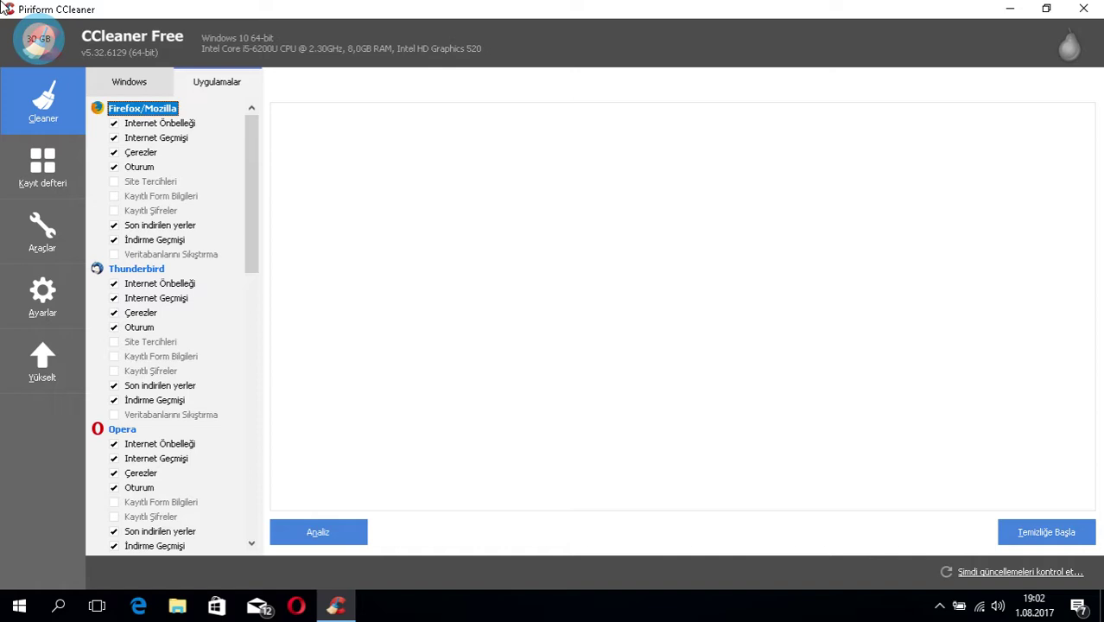
Go through the Cleaner page's Analiz, Temizliğe Başla and update check commands without running them.
key("Tab")
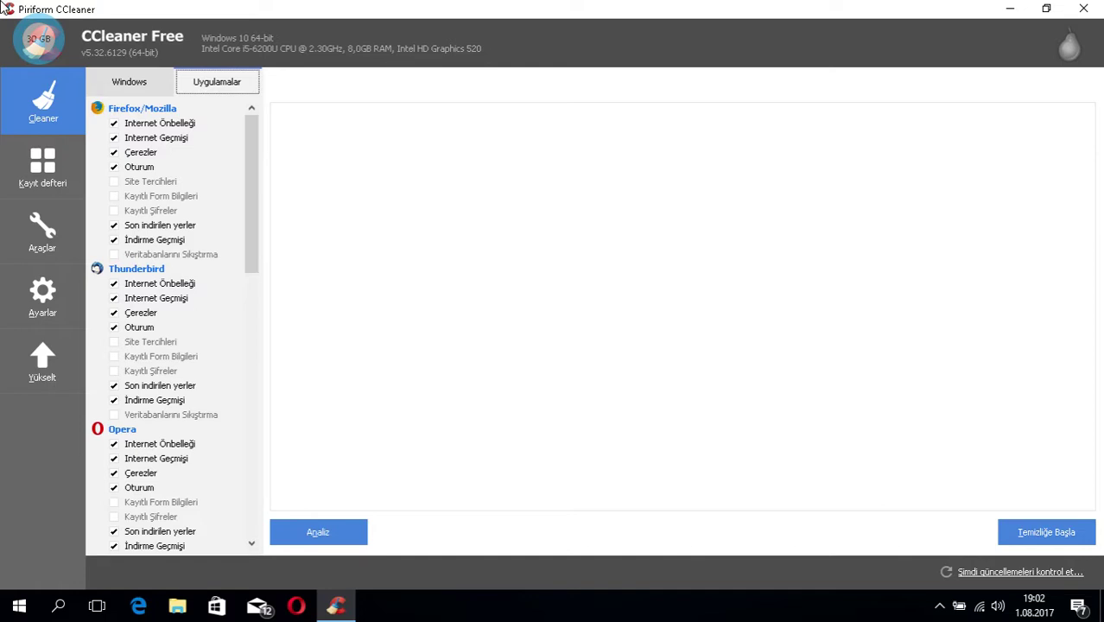
key("Tab")
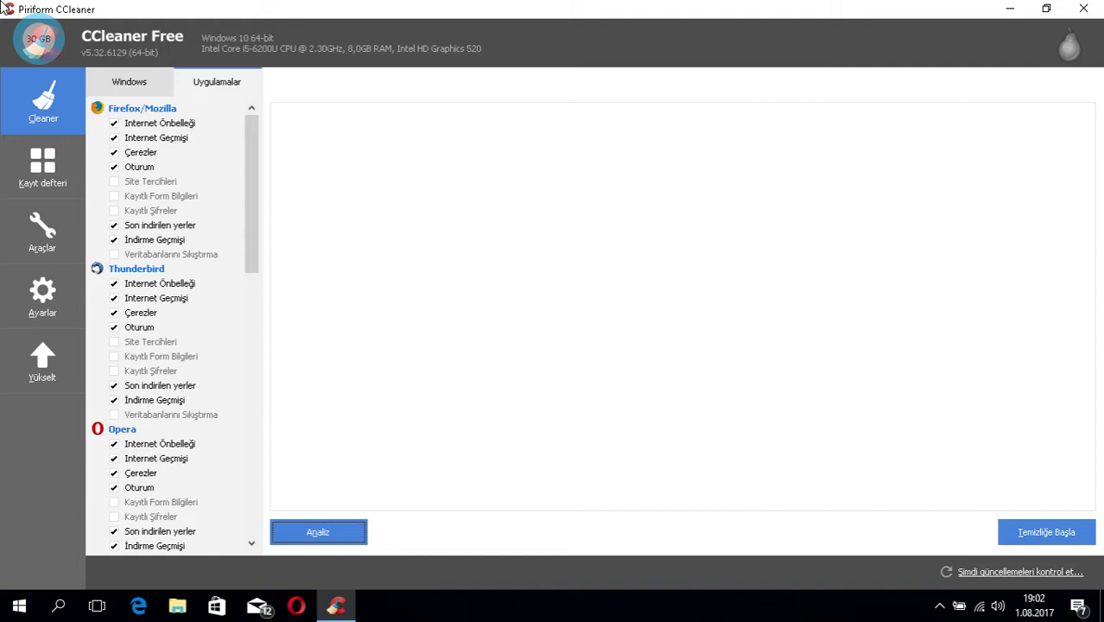
key("Tab")
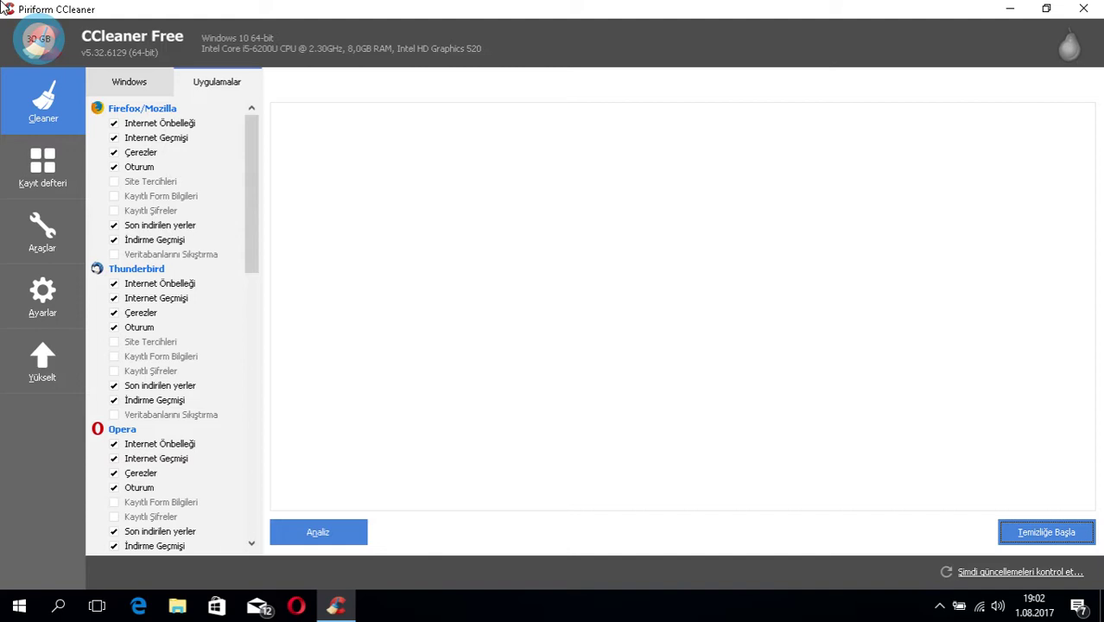
key("Tab")
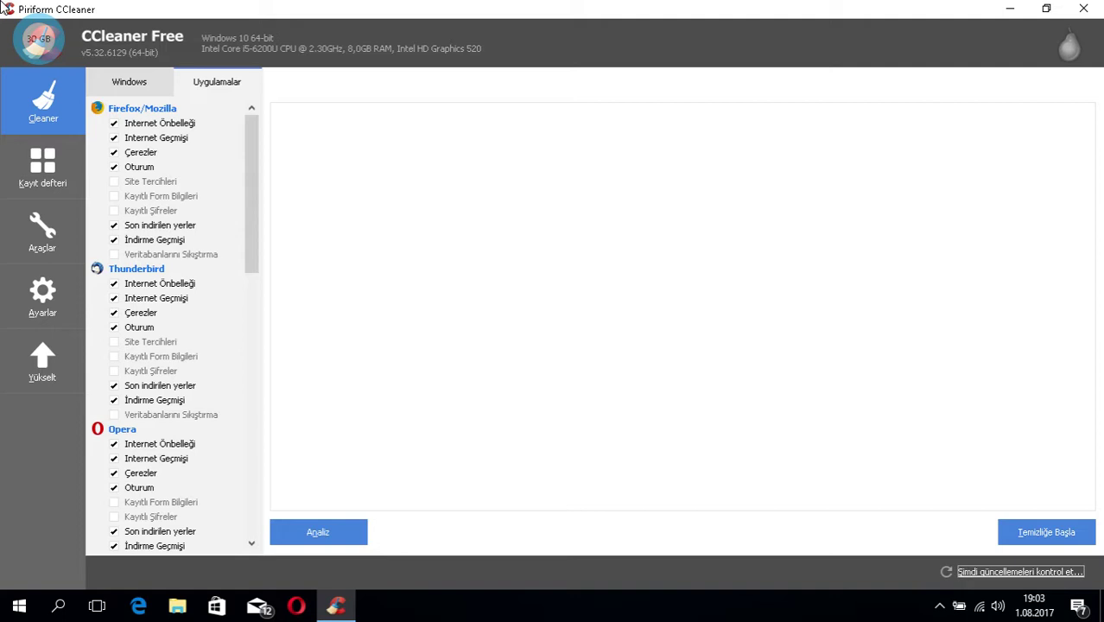
key("Tab")
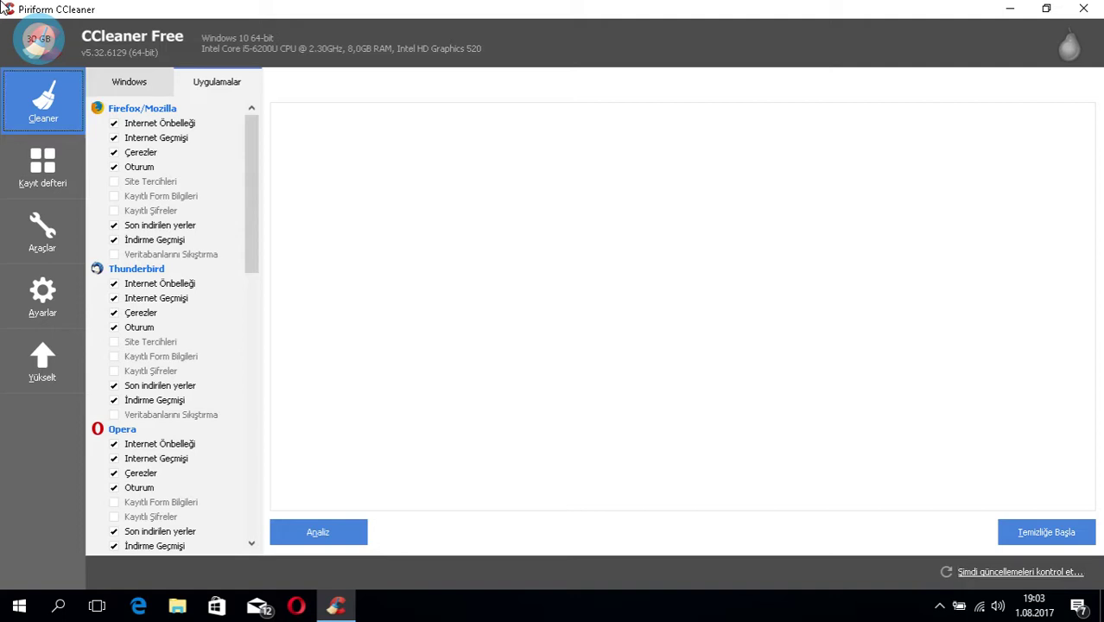
Open the Kayıt defteri section and look over its integrity checks and problem scan command.
key("Tab")
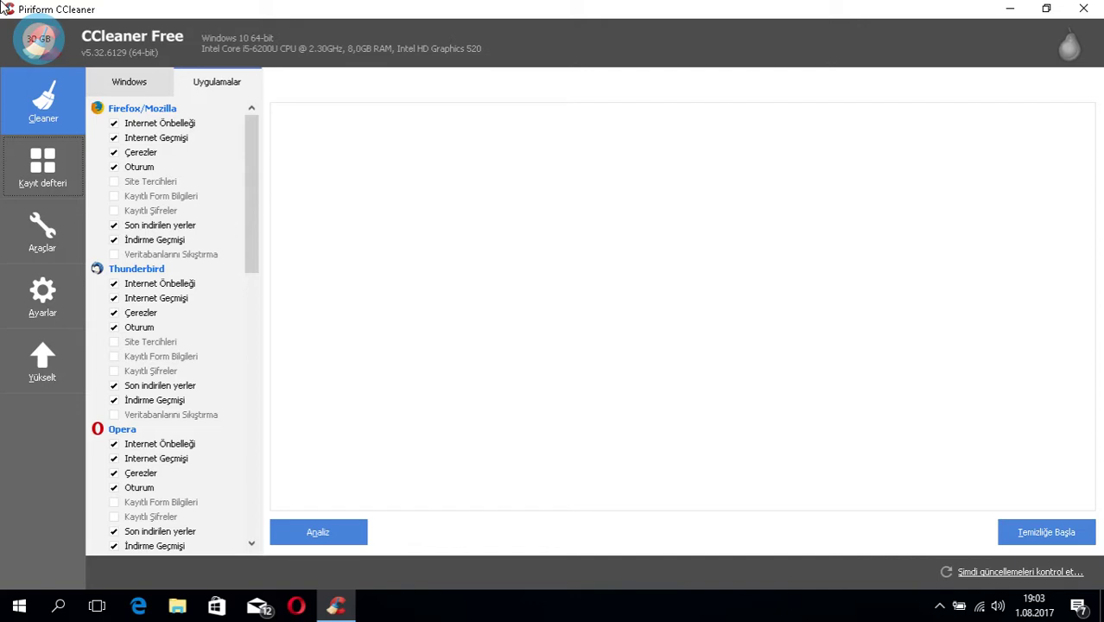
key("Return")
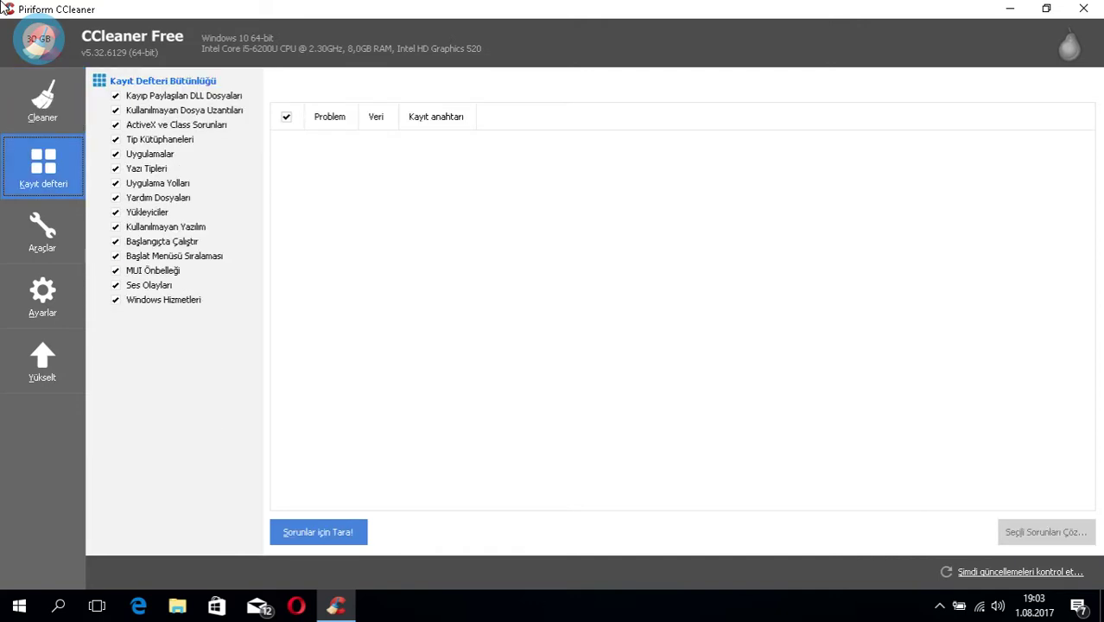
key("Down")
key("Tab")
key("Tab")
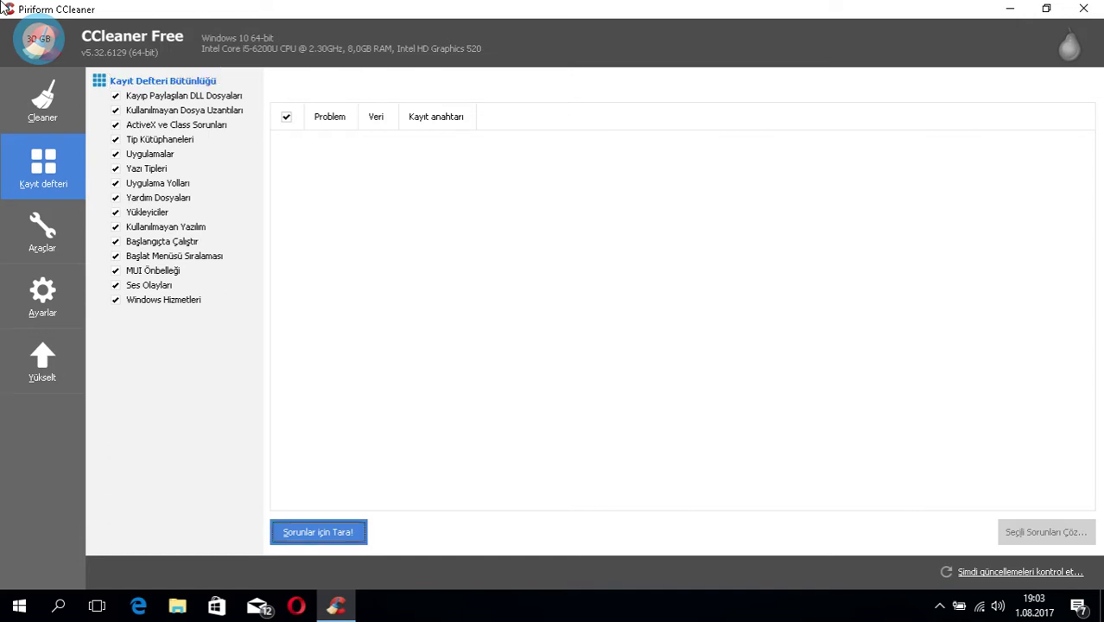
key("Return")
key("Tab")
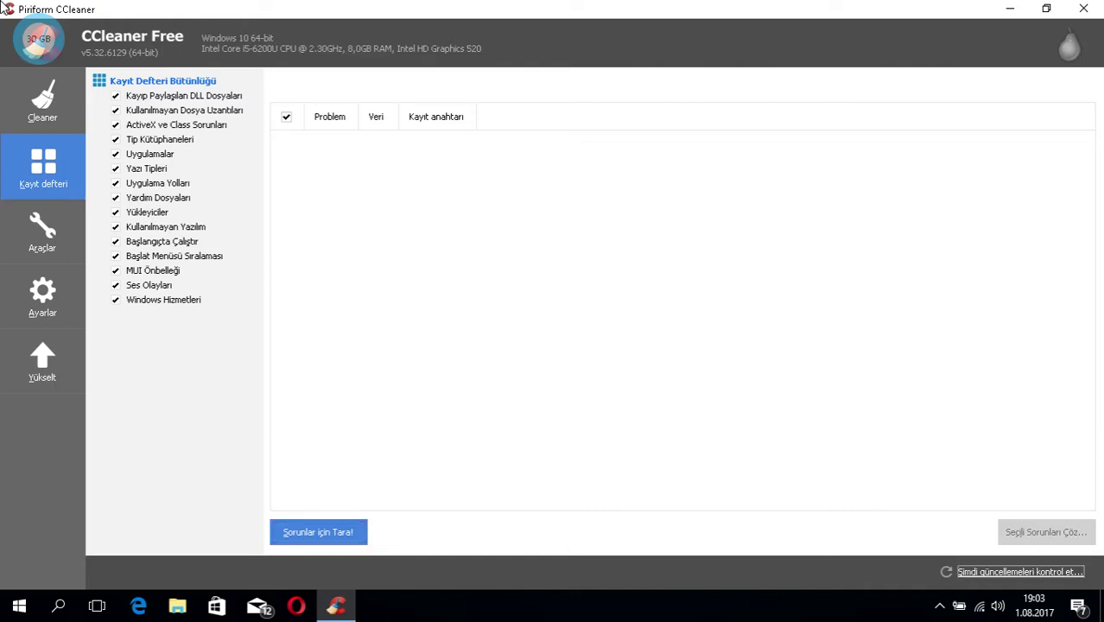
Open the Araçlar section on its Geriyükle(Kaldır) list of removable programs.
key("Tab")
key("Tab")
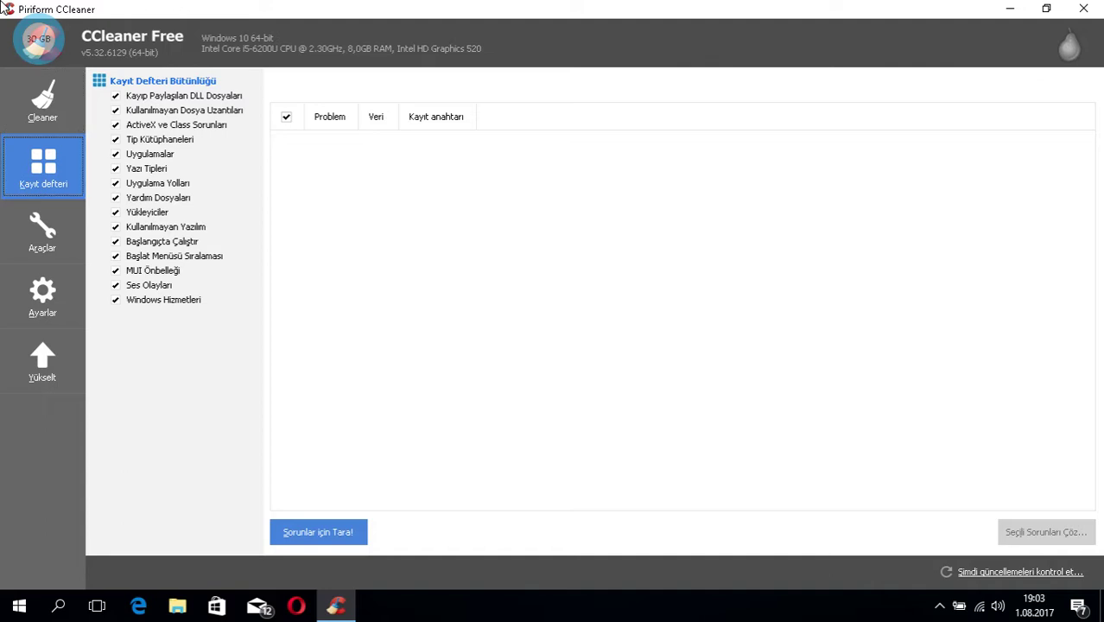
key("Tab")
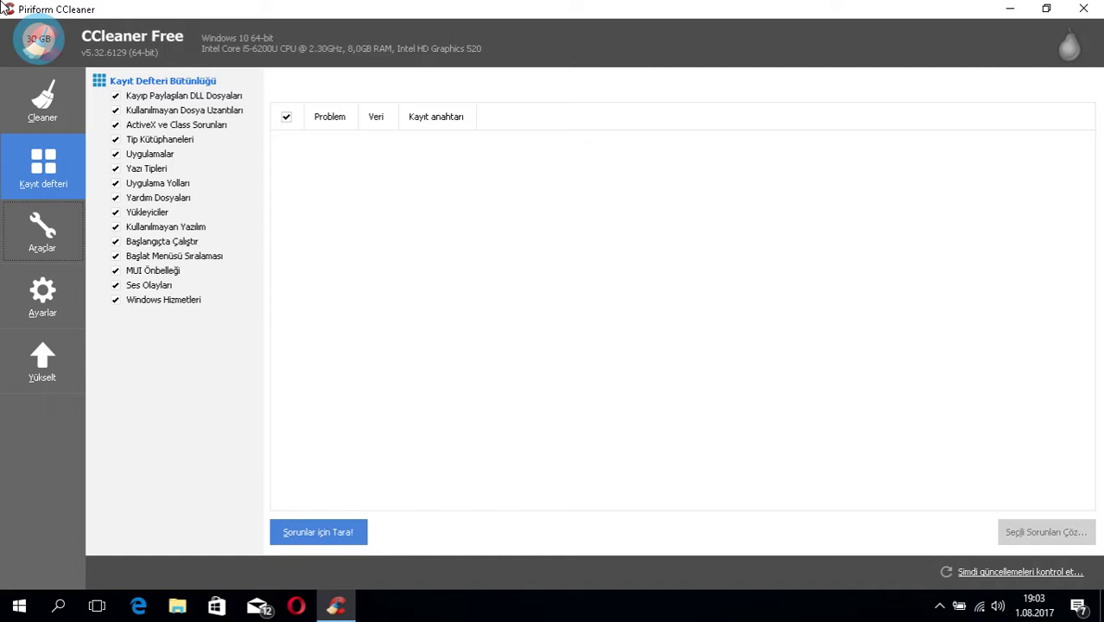
key("Return")
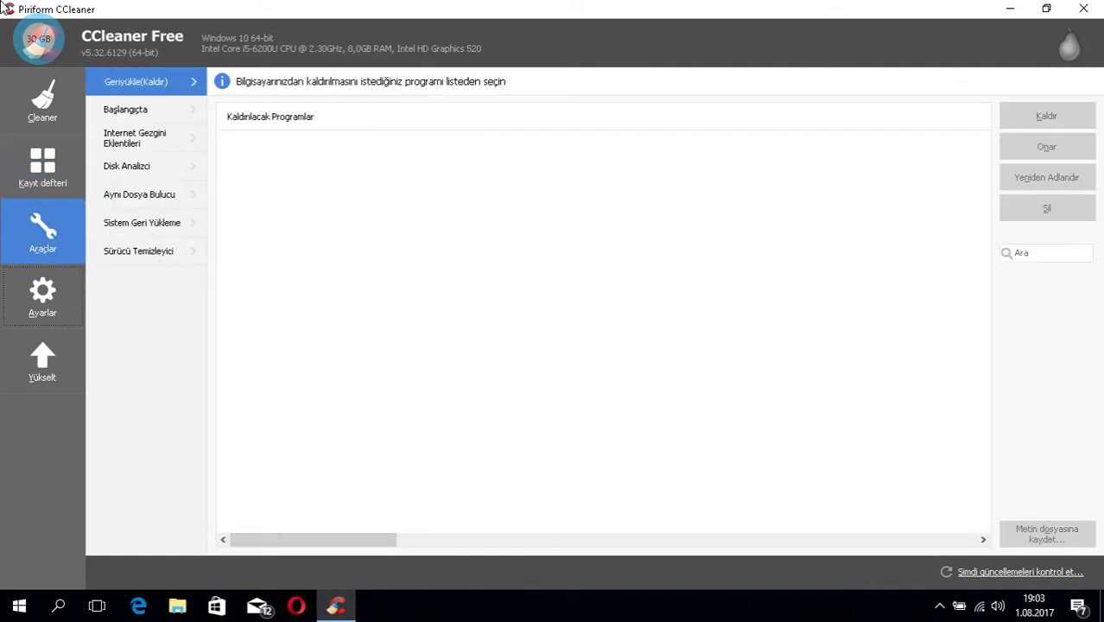
Move through the first Araçlar tools as far as Internet Gezgini Eklentileri, and return to the Ayarlar section entry.
key("Tab")
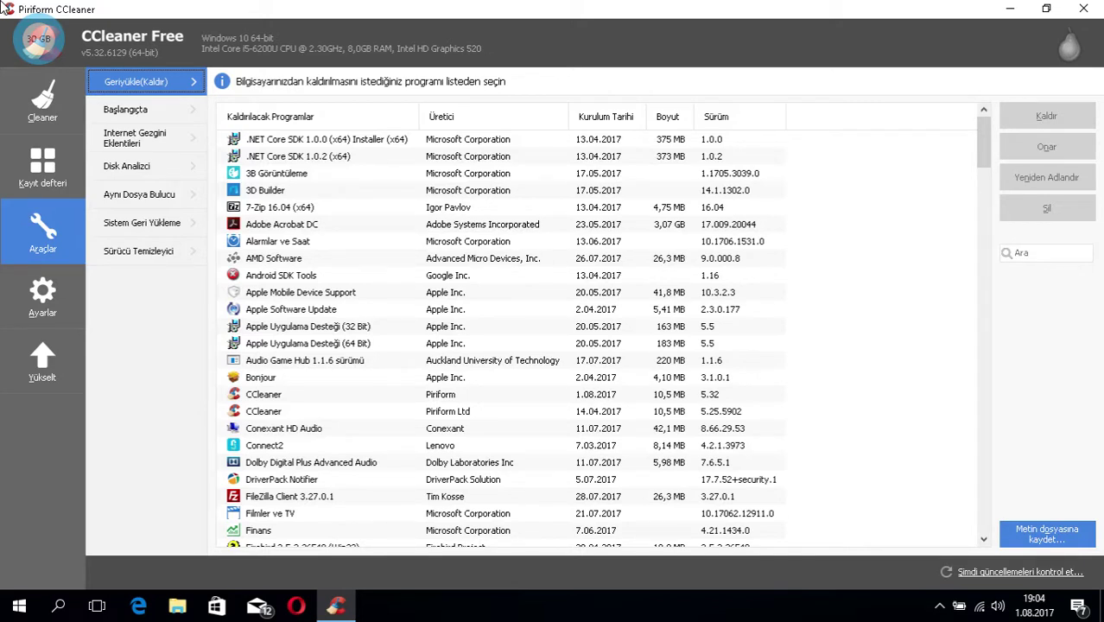
key("Tab")
key("Tab")
key("Tab")
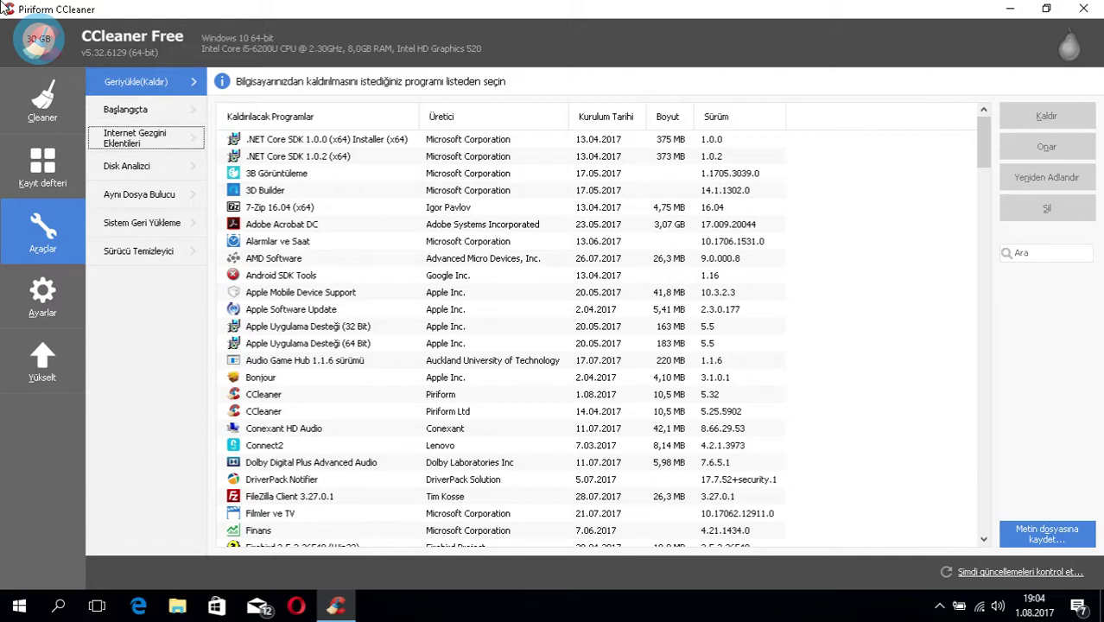
key("shift+Tab")
key("shift+Tab")
key("shift+Tab")
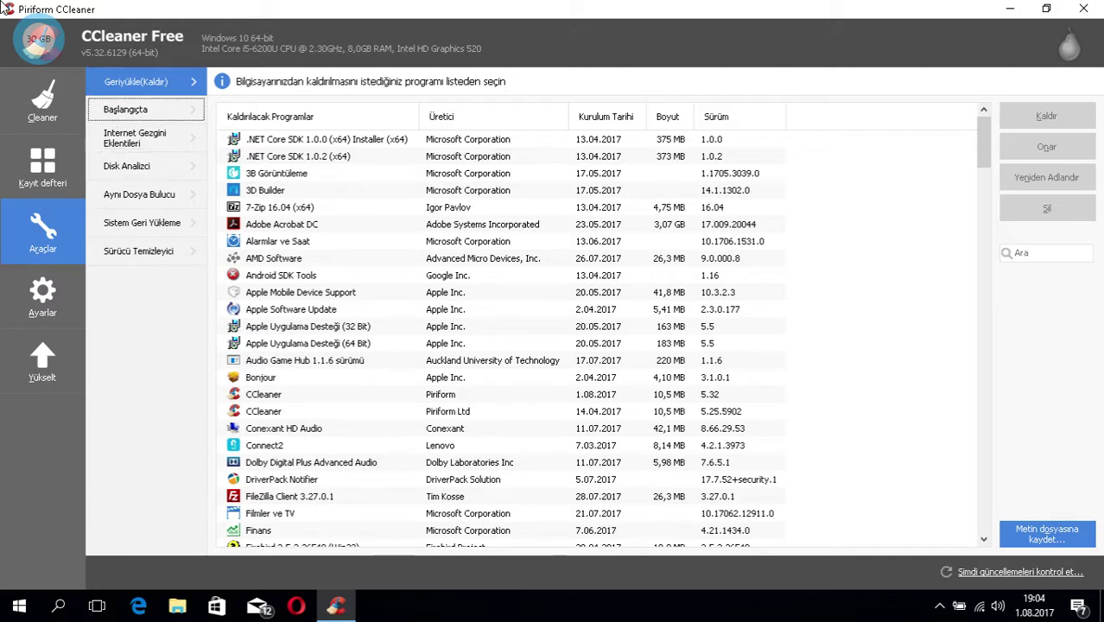
key("shift+Tab")
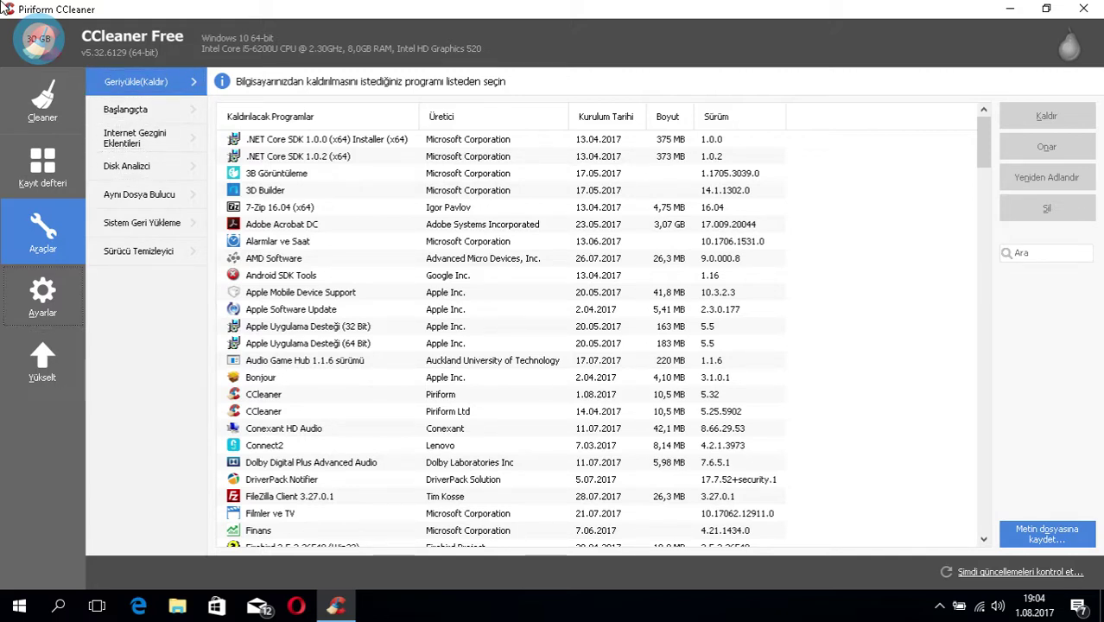
Pass through the remaining Araçlar tools and the update check link, continuing around to the Kayıt defteri section entry.
key("Tab")
key("Tab")
key("Tab")
key("Tab")
key("Tab")
key("Tab")
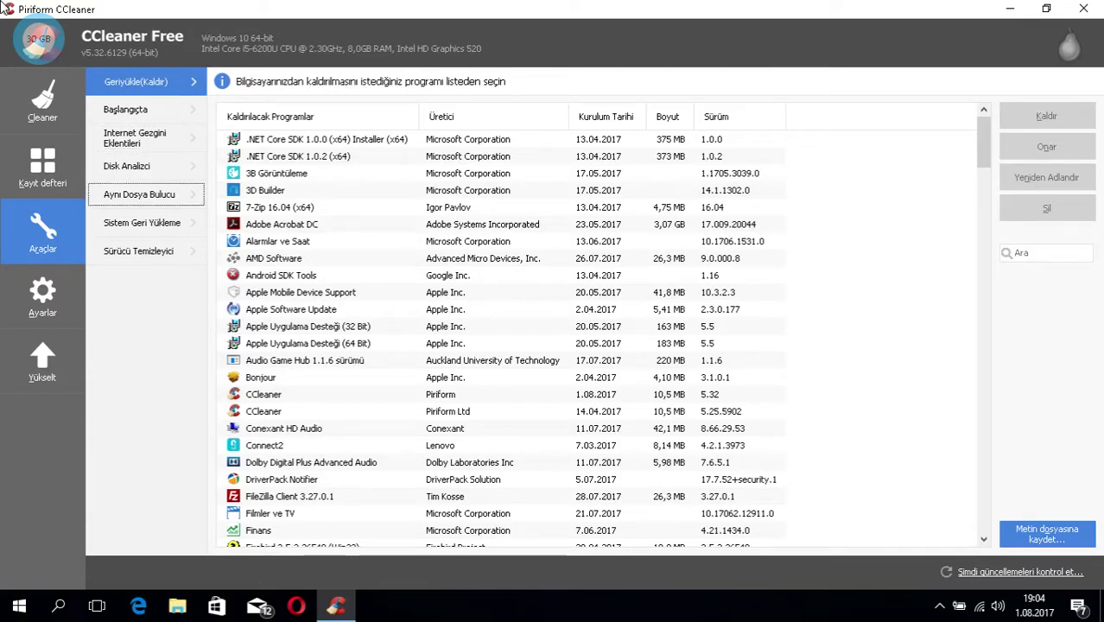
key("Tab")
key("Tab")
key("Tab")
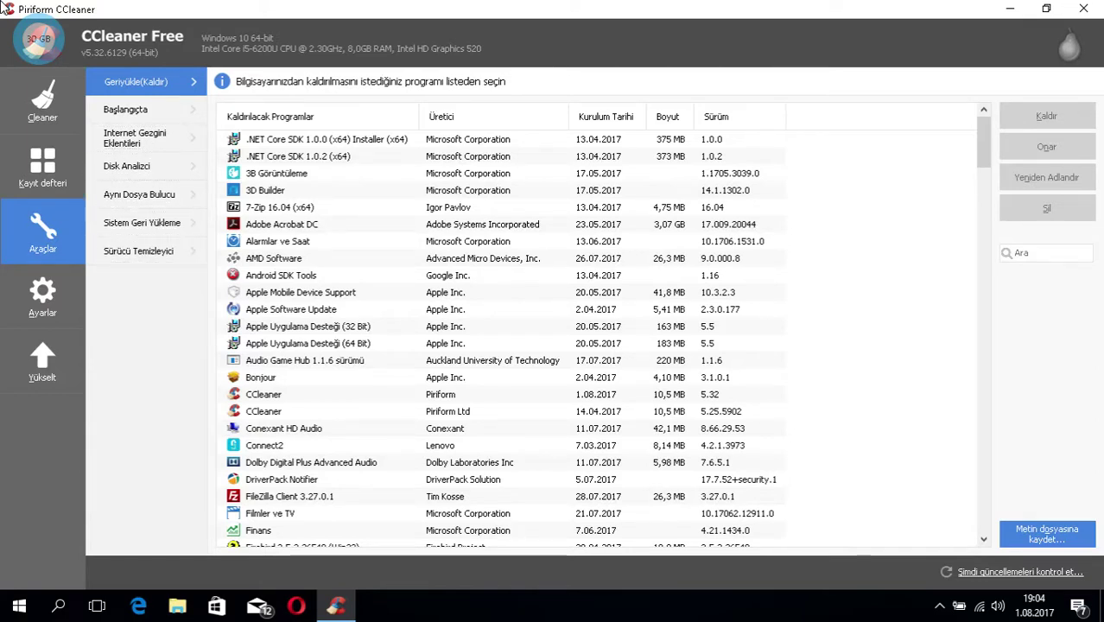
key("Tab")
key("Tab")
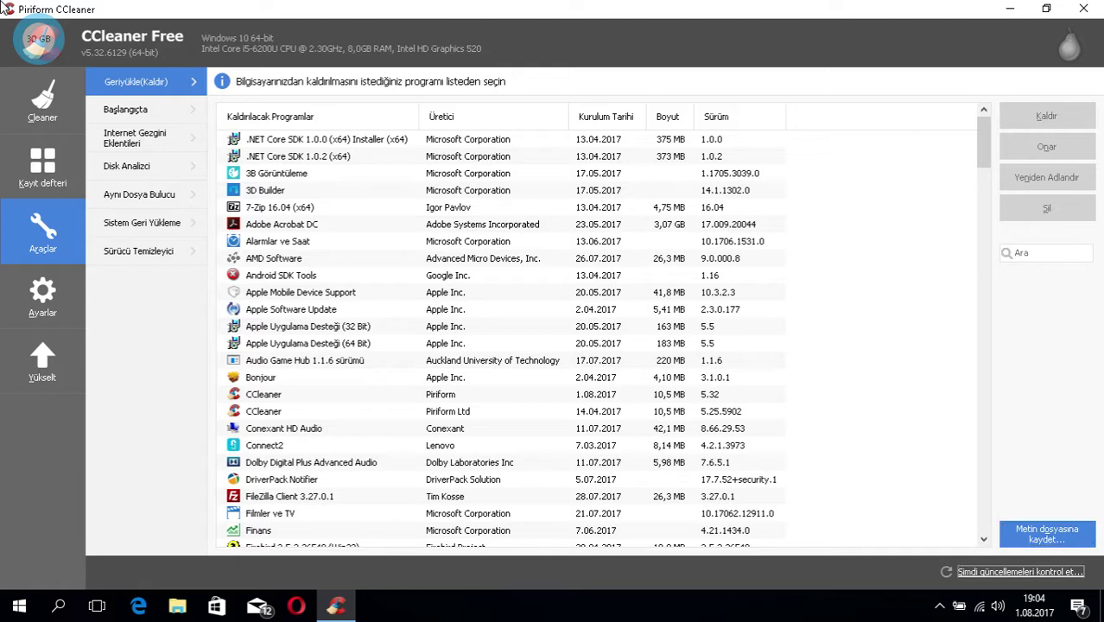
key("Tab")
key("Tab")
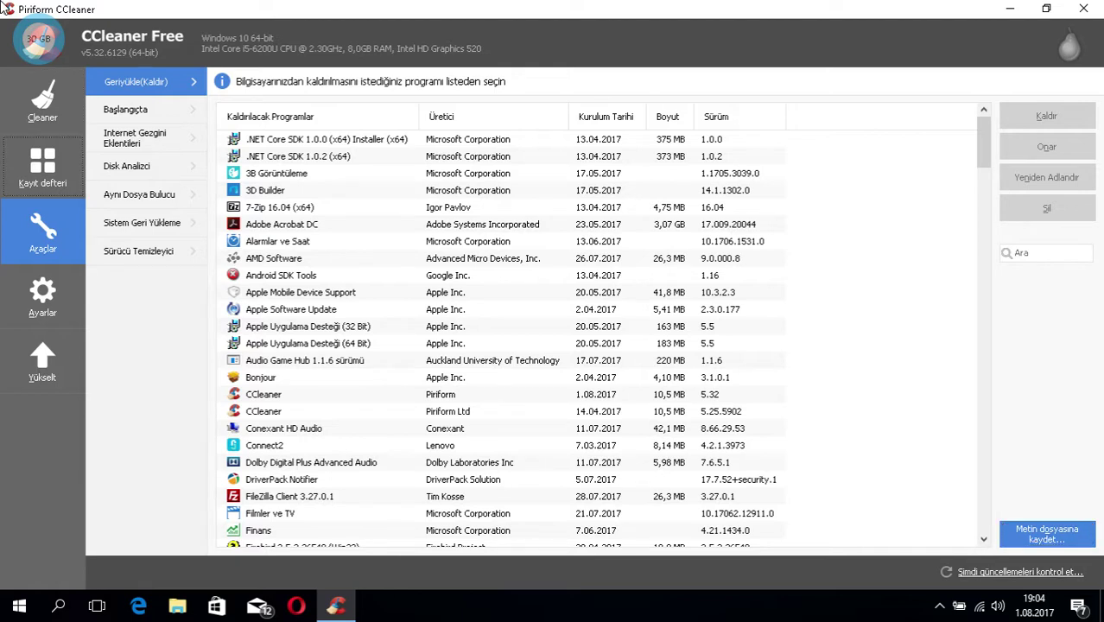
Review the names of the Araçlar tools one by one, from Geriyükle(Kaldır) down to Sürücü Temizleyici.
key("Tab")
key("Tab")
key("Tab")
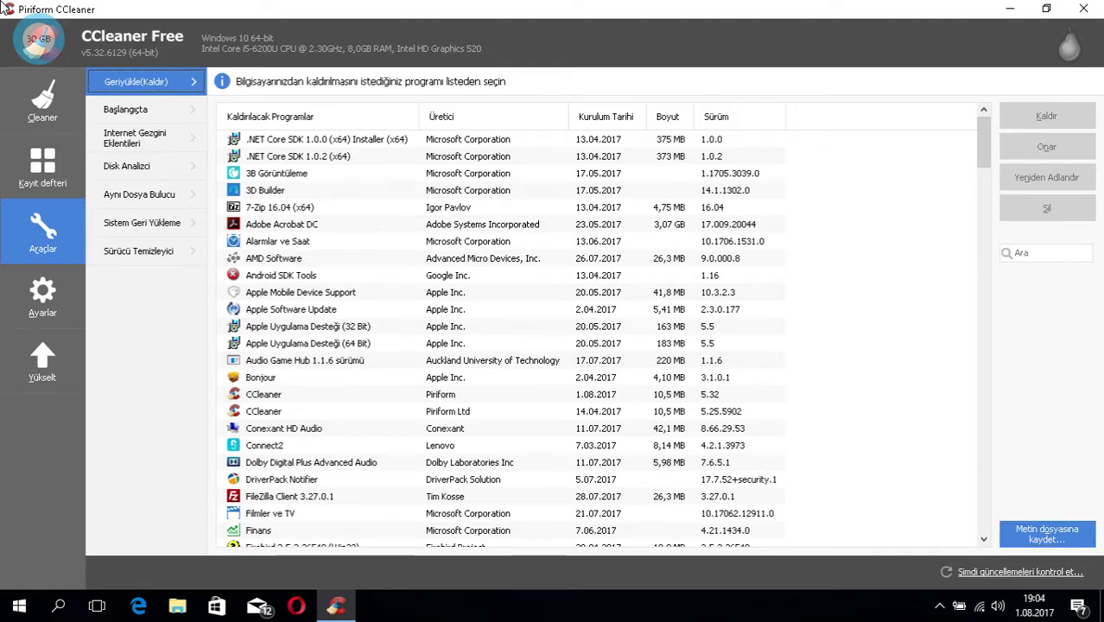
key("Tab")
key("Tab")
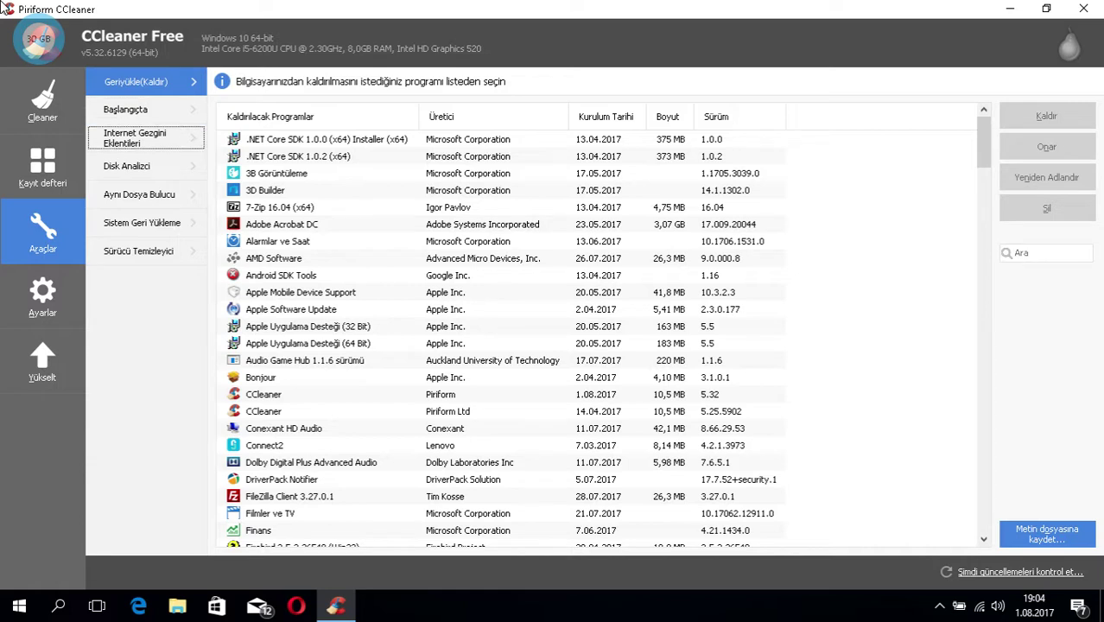
key("Tab")
key("Tab")
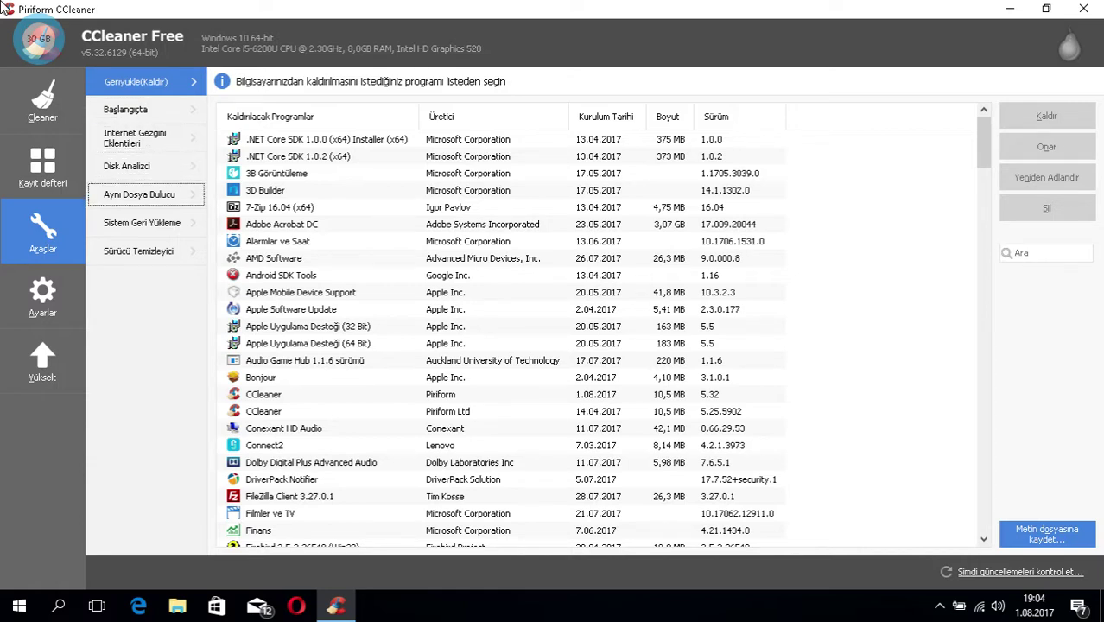
key("Tab")
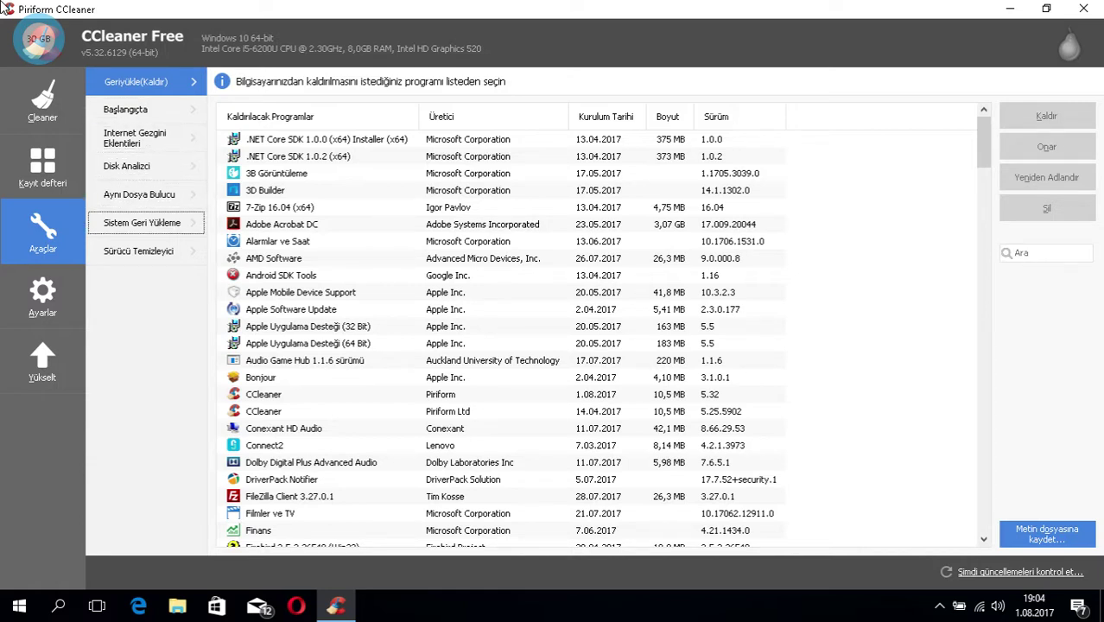
key("Tab")
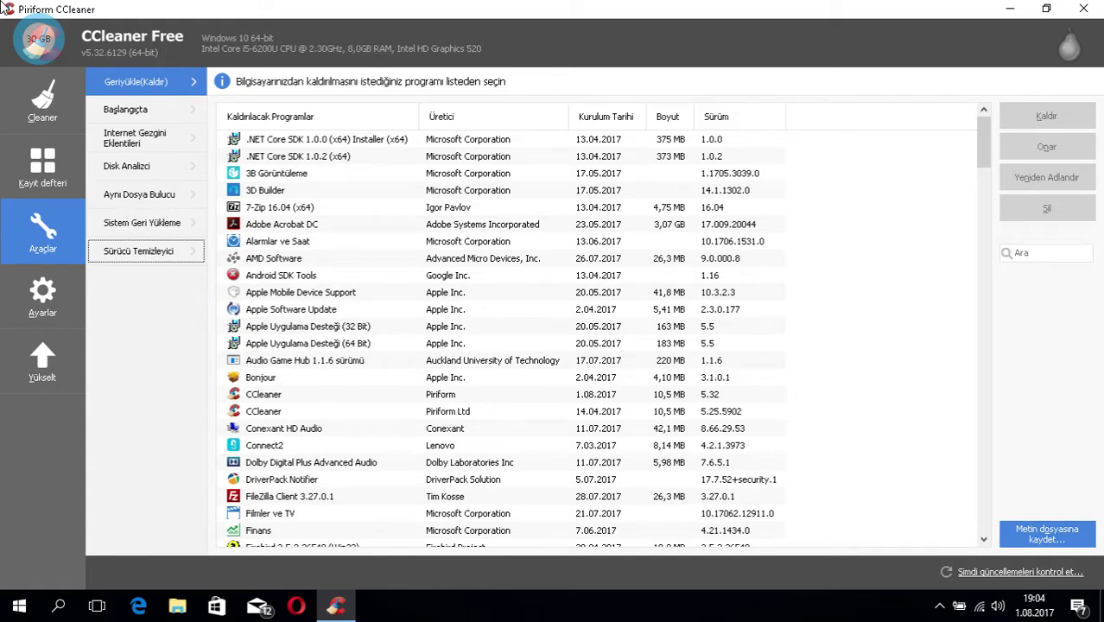
key("Tab")
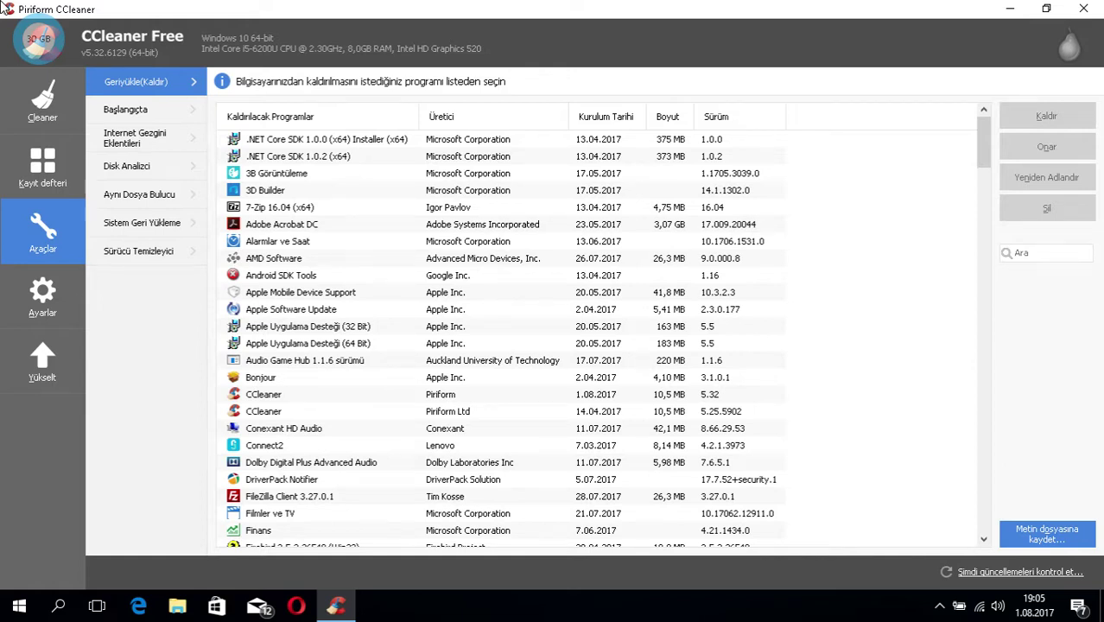
Select 3D Builder in the removable programs list and review its Kaldır, Yeniden Adlandır, Sil and Metin dosyasına kaydet commands without running any.
left_click(326, 139)
key("Down")
key("Down")
key("Down")
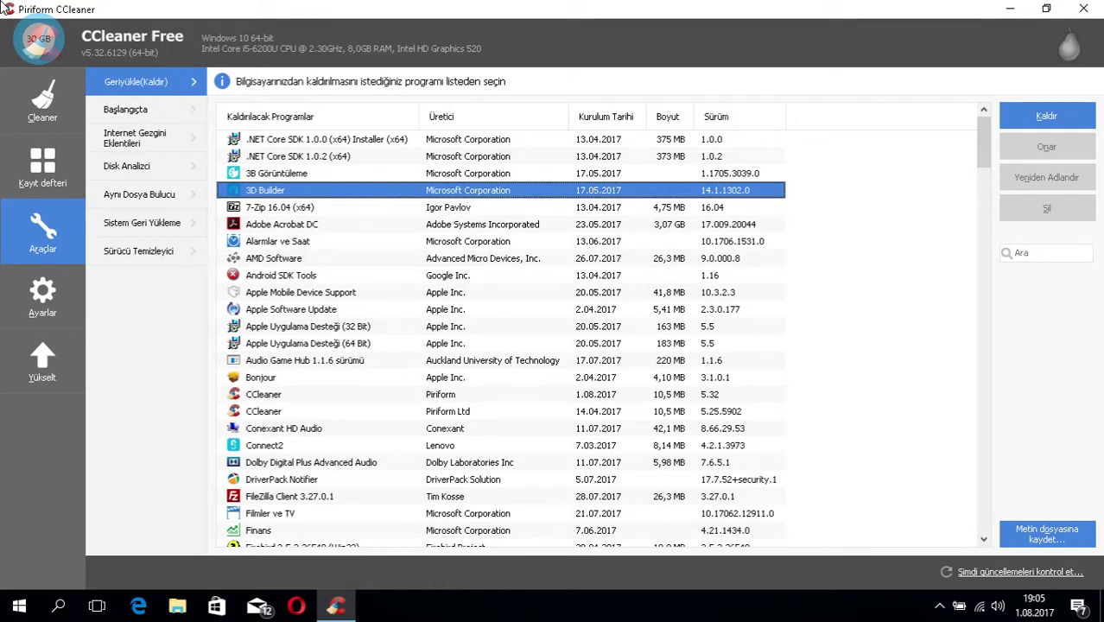
key("Menu")
key("Down")
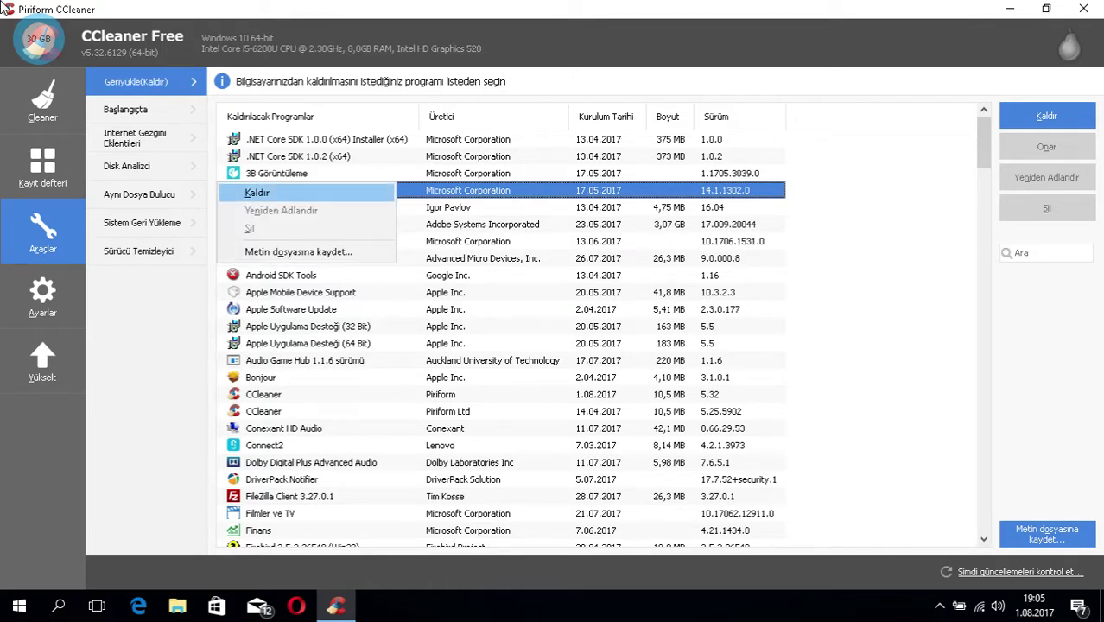
key("Down")
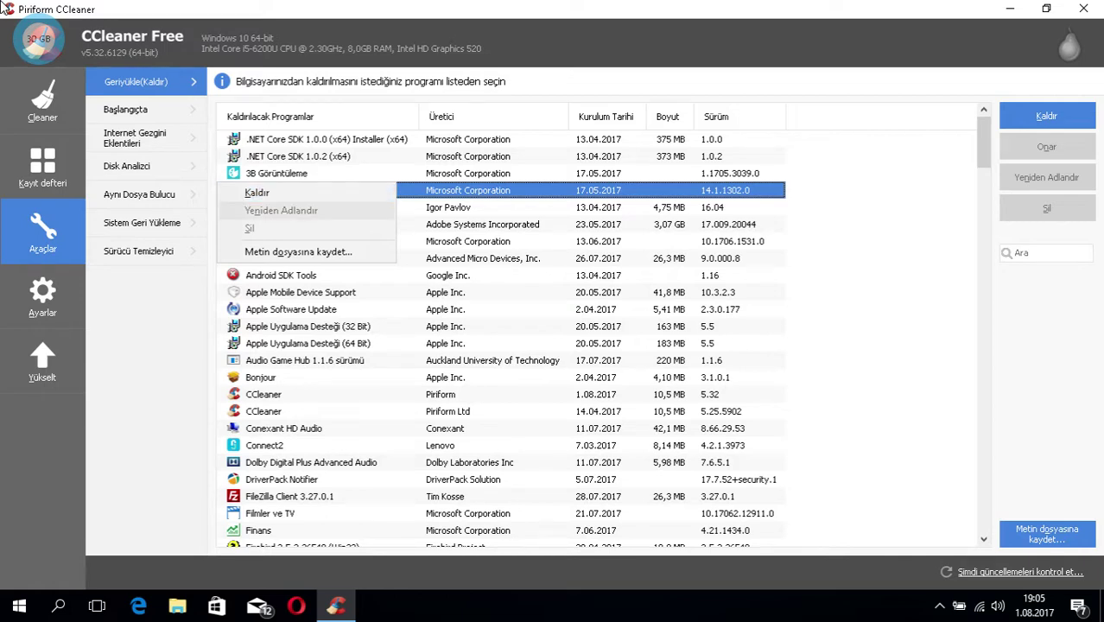
key("Down")
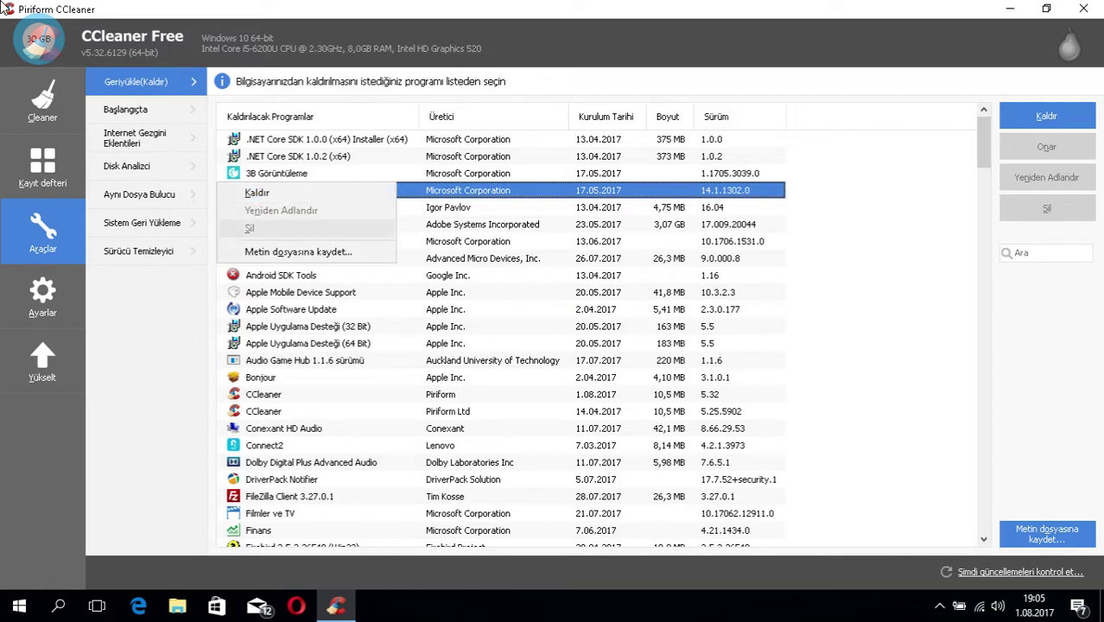
key("Down")
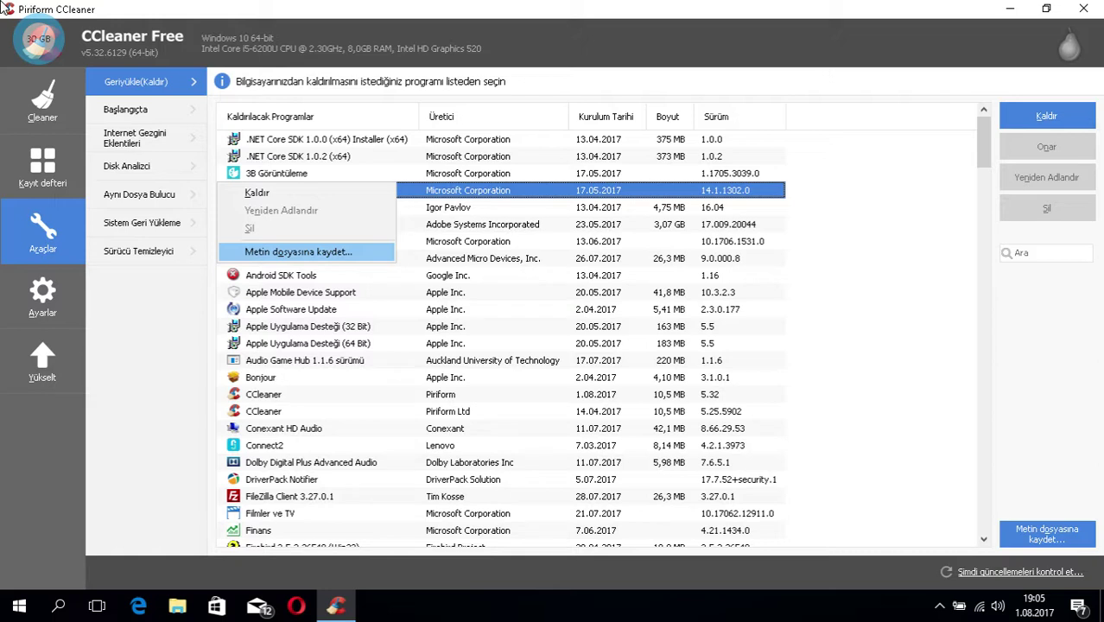
key("Down")
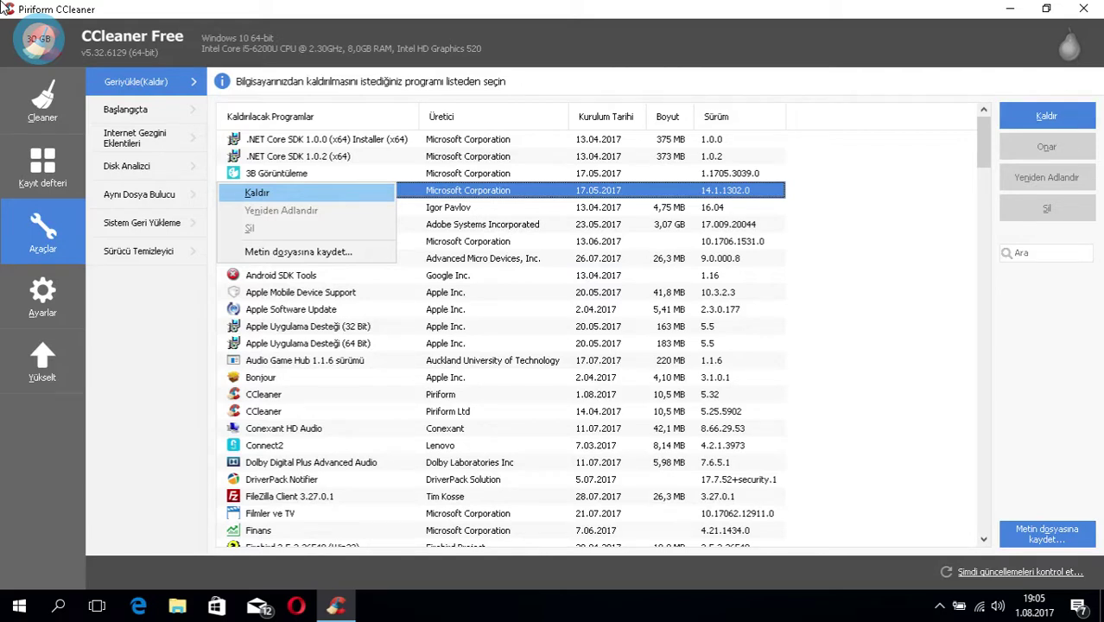
key("Escape")
Go through the uninstall page's Kaldır, Metin dosyasına kaydet and update check commands without running them.
key("Tab")
key("Tab")
key("Tab")
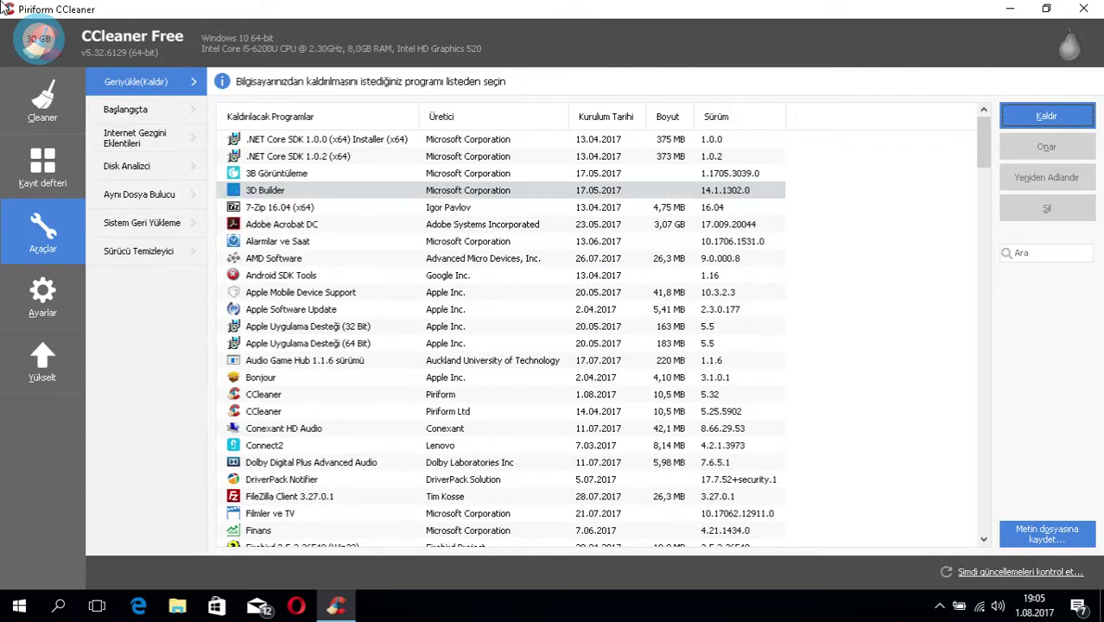
key("Tab")
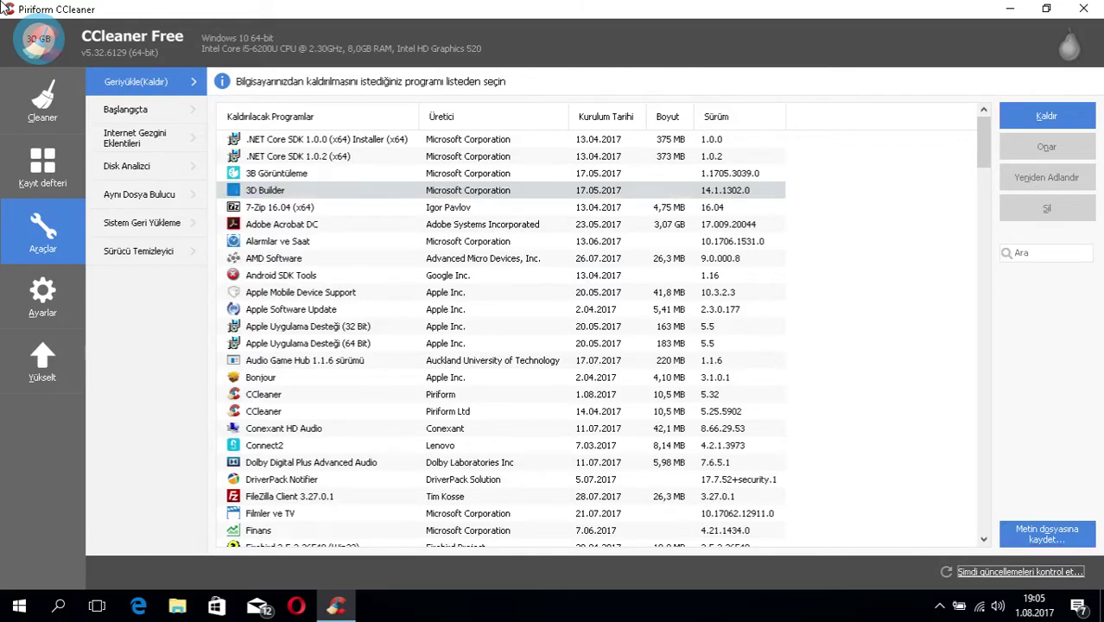
key("shift+Tab")
key("shift+Tab")
key("shift+Tab")
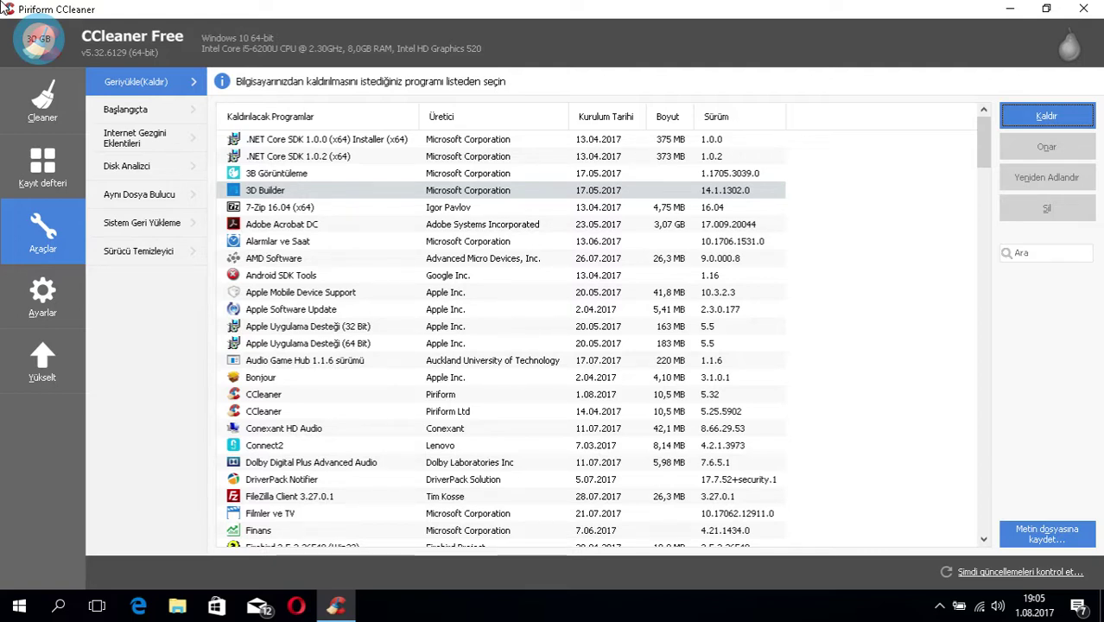
key("Tab")
key("Tab")
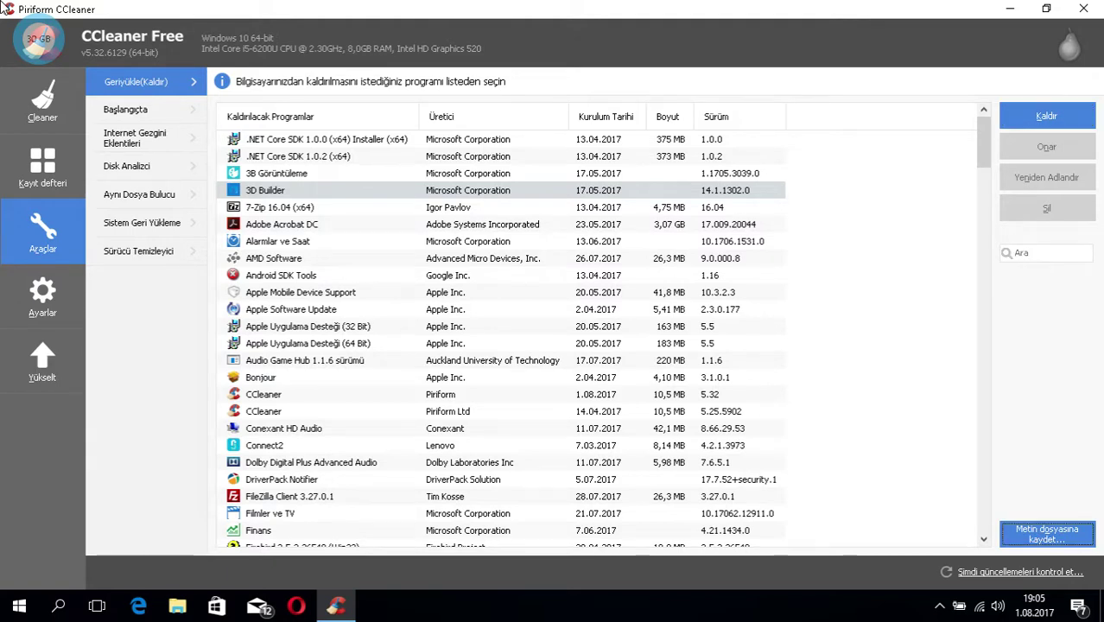
key("Tab")
key("Tab")
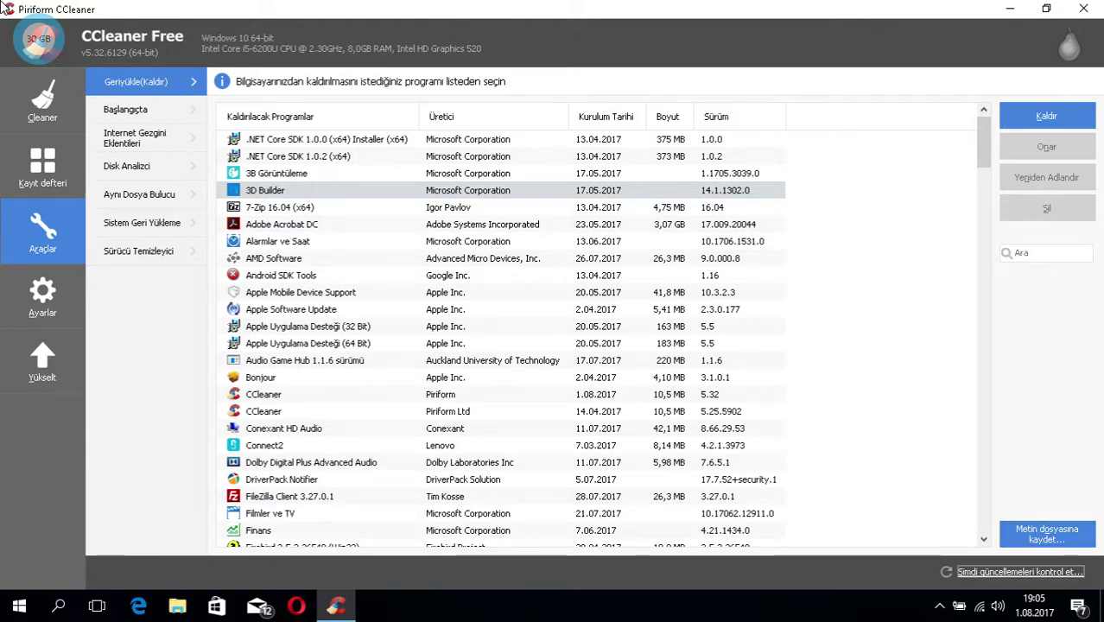
Look over the Araçlar, Ayarlar and Yükselt section entries without opening another section, finishing on Ayarlar.
key("Tab")
key("Tab")
key("Tab")
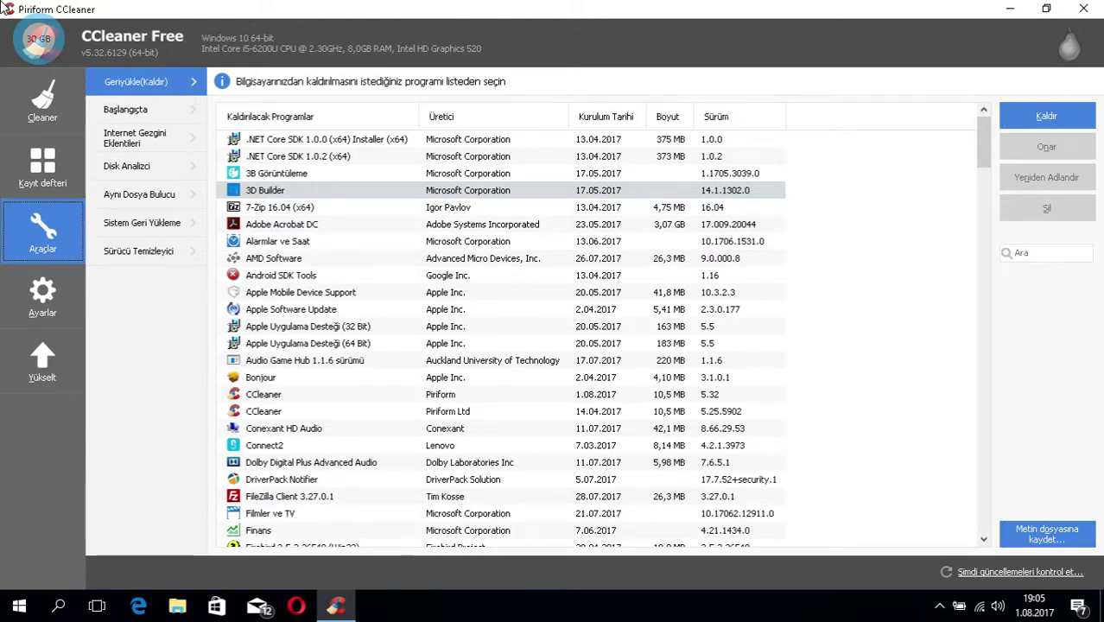
key("Tab")
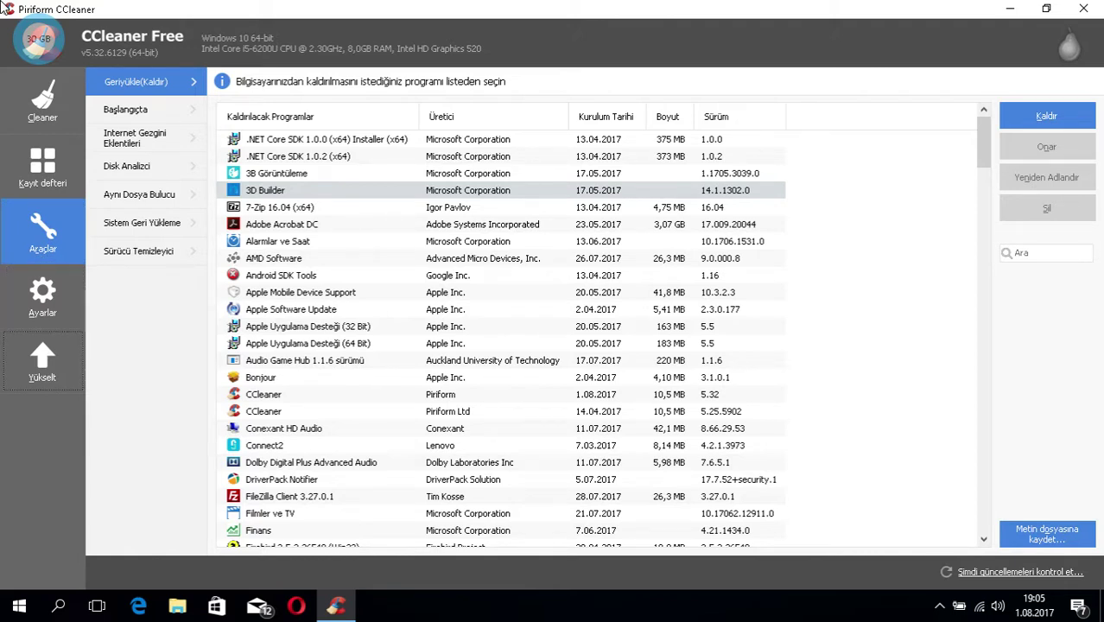
key("shift+Tab")
key("shift+Tab")
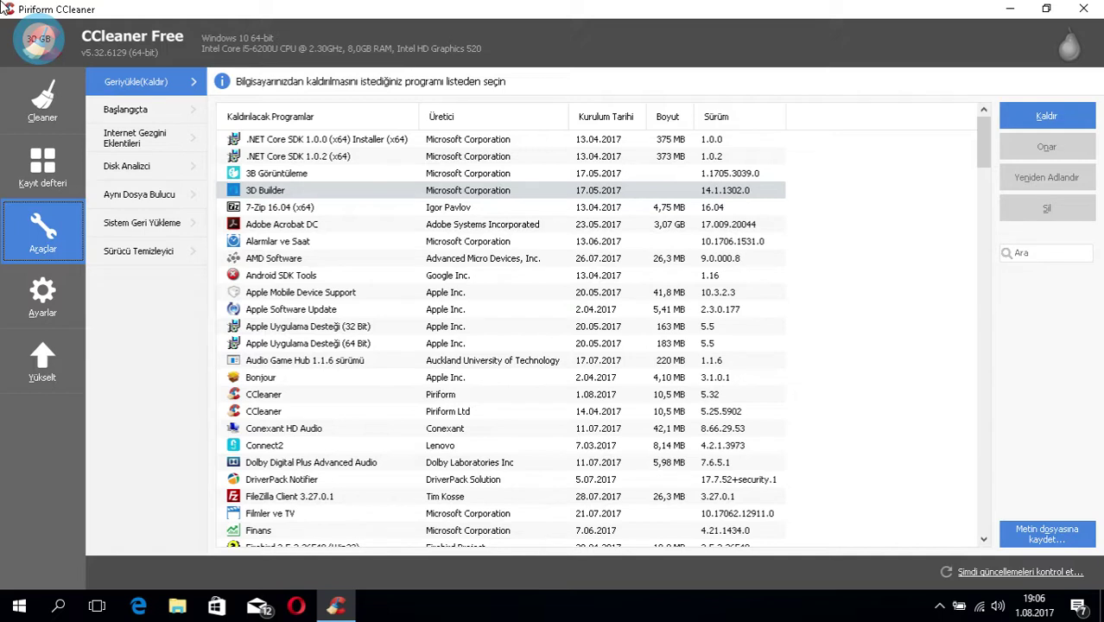
key("Tab")
key("Tab")
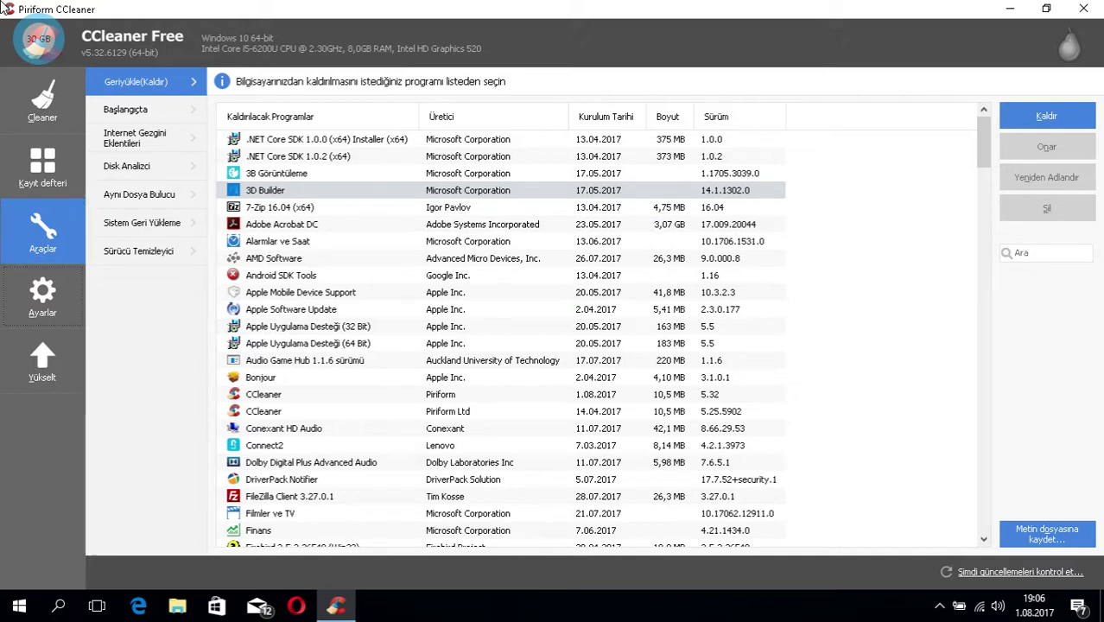
Step through the tools below the uninstall page, from Başlangıçta to Sürücü Temizleyici, without opening any.
key("Tab")
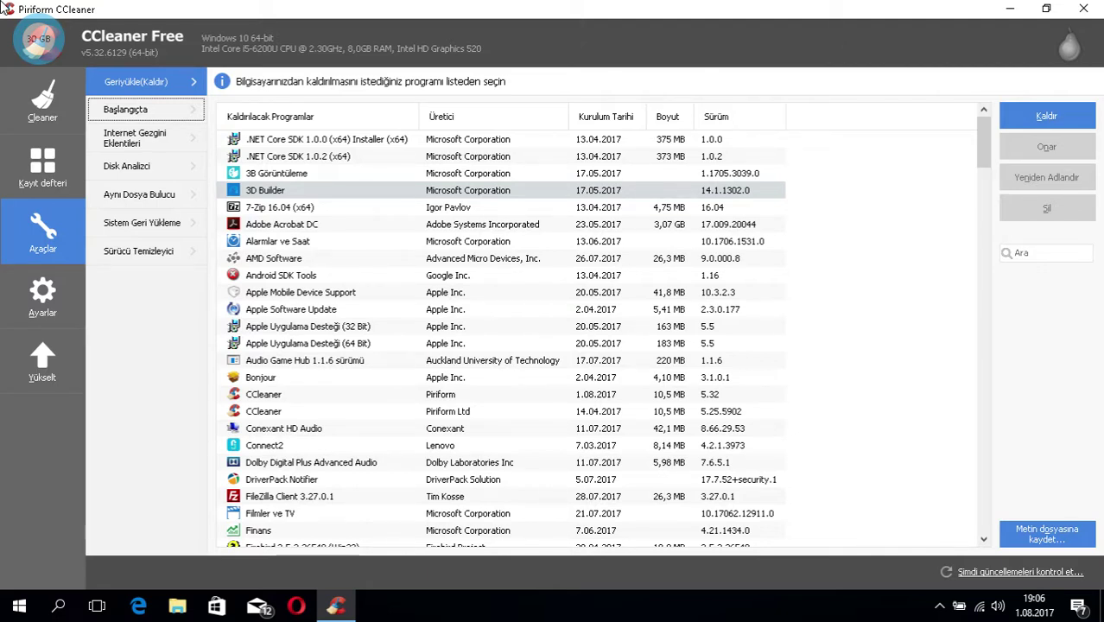
key("Down")
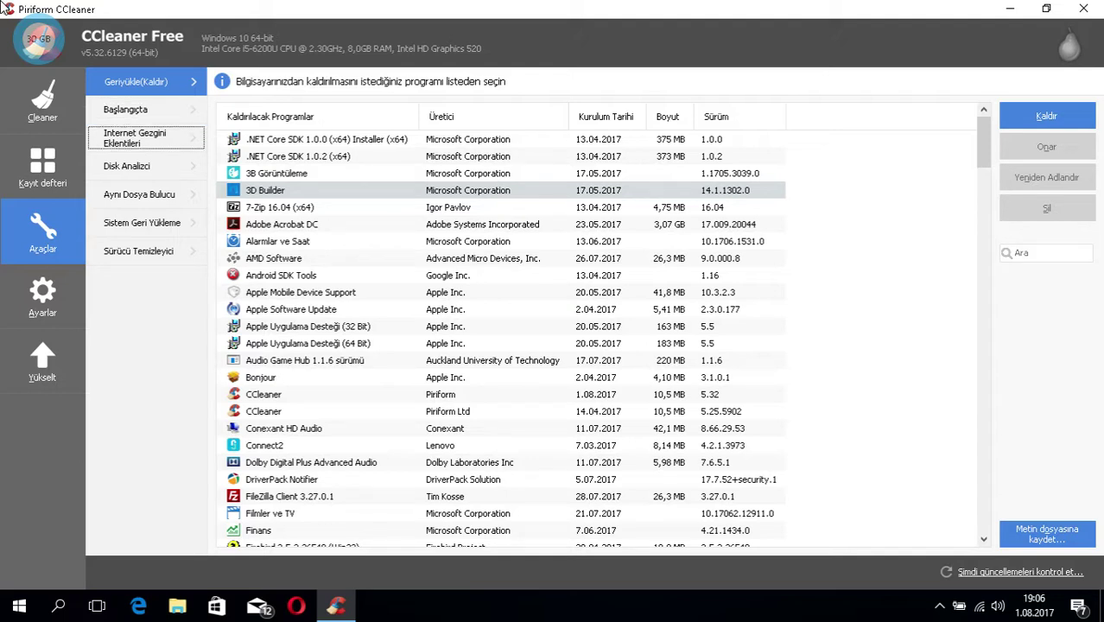
key("Down")
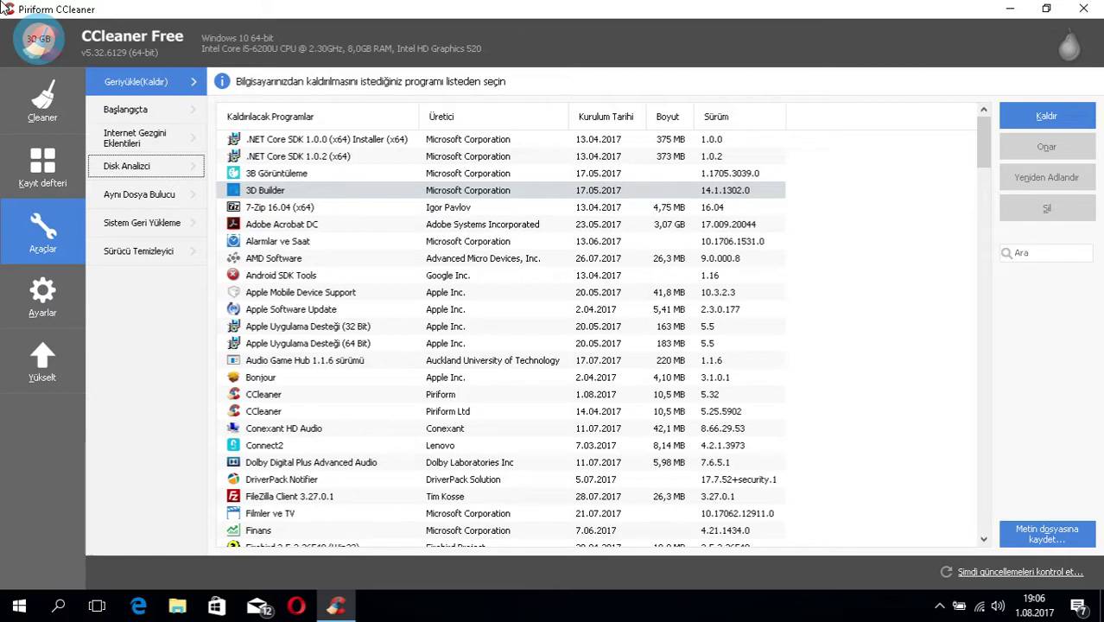
key("Down")
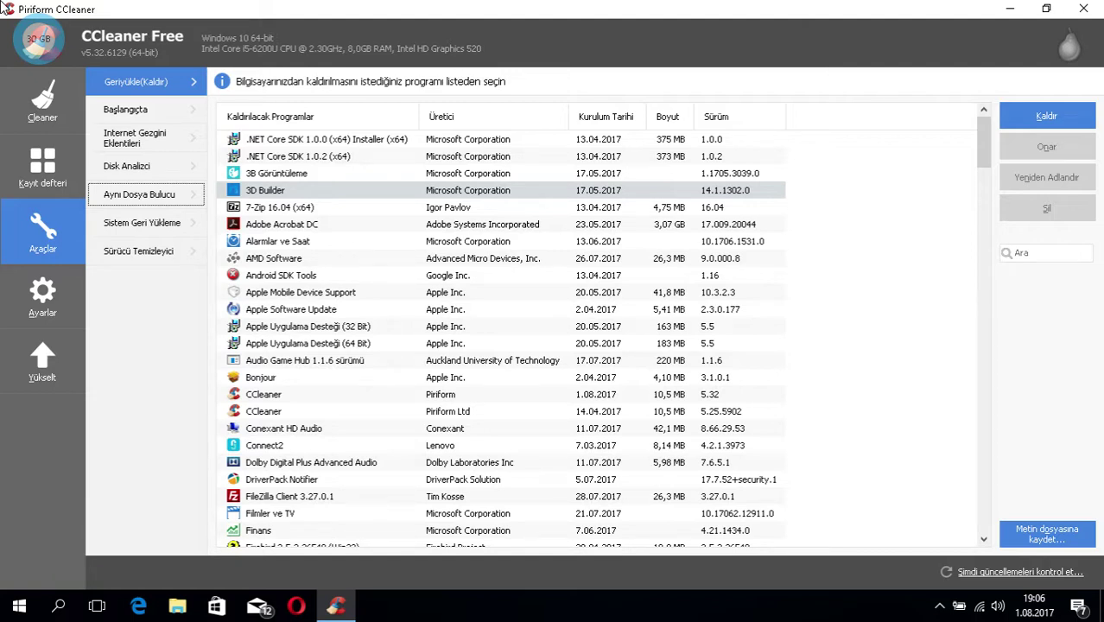
key("Down")
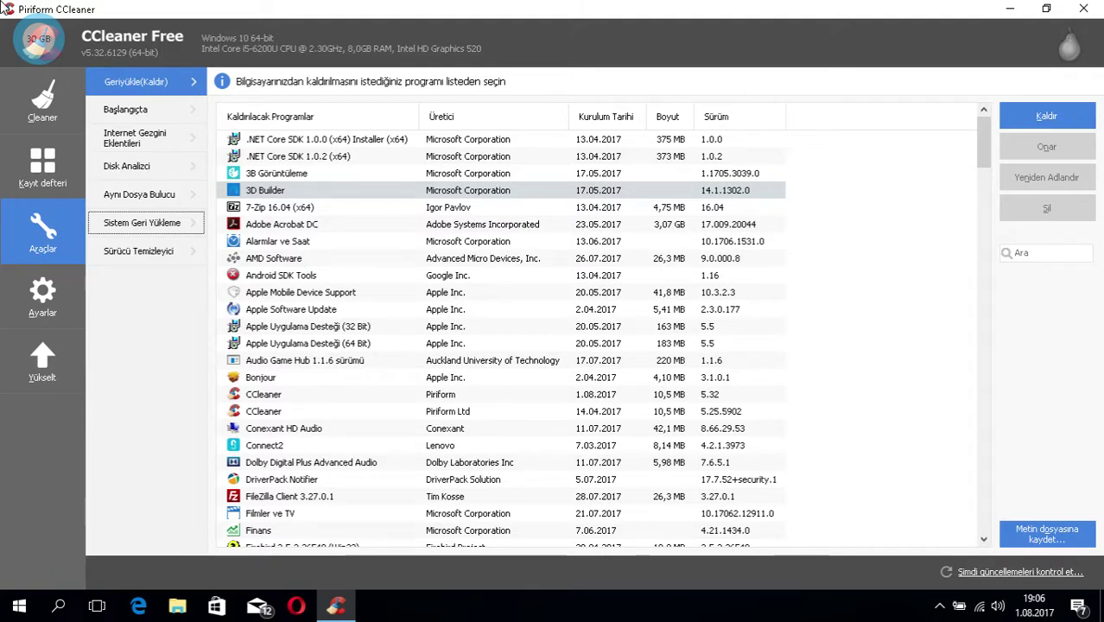
key("Down")
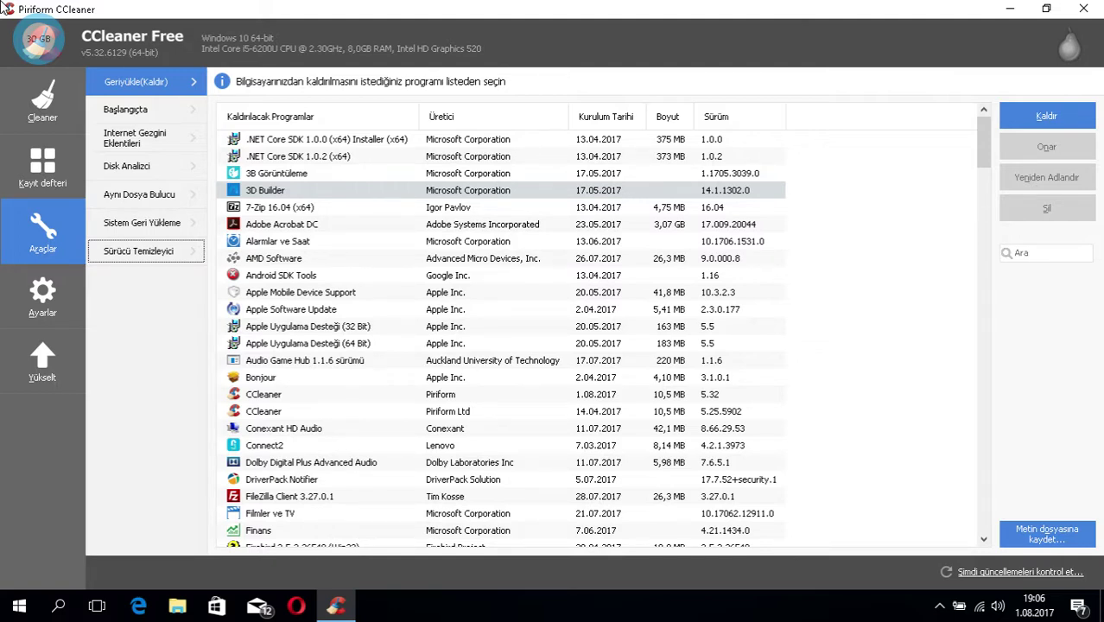
Leave the uninstall page and open the Ayarlar section.
key("Tab")
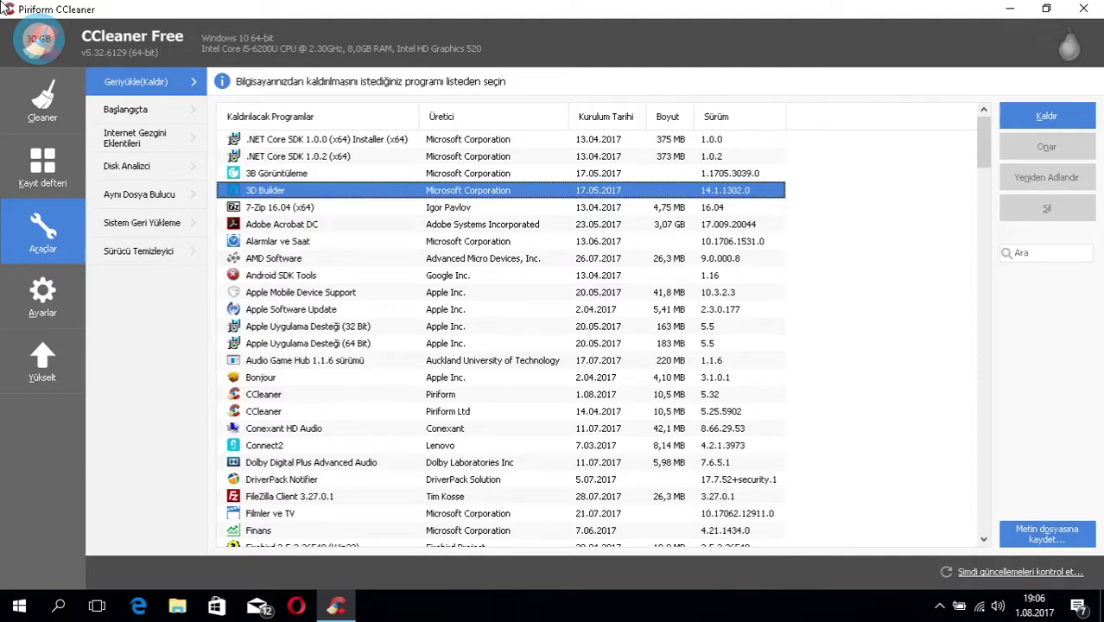
key("Tab")
key("Tab")
key("Tab")
key("Tab")
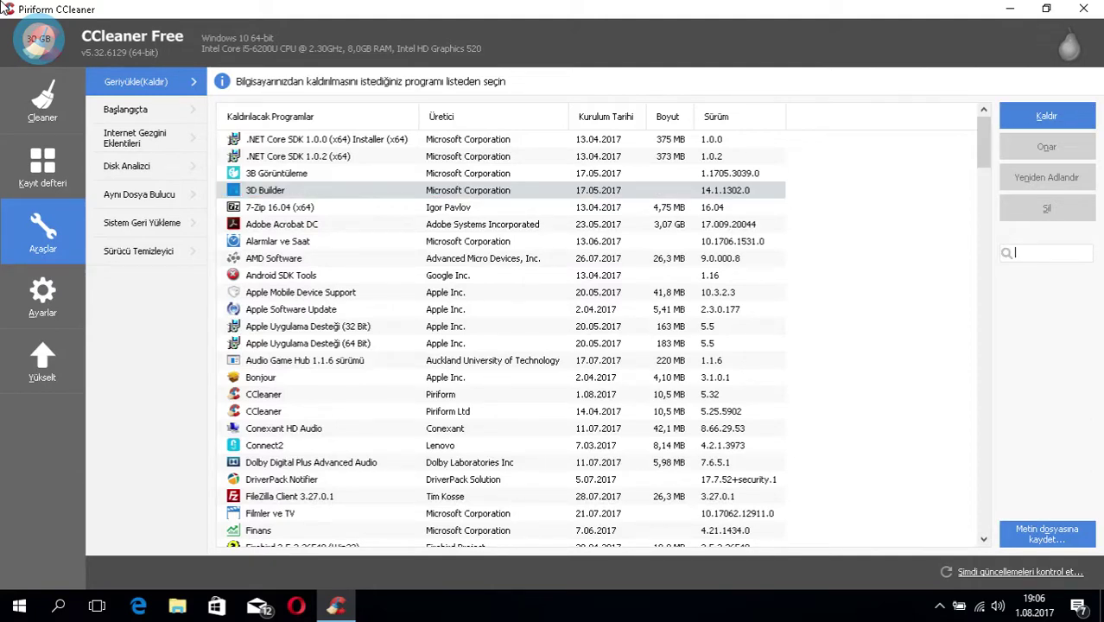
key("Tab")
key("Tab")
key("Tab")
key("Tab")
key("Return")
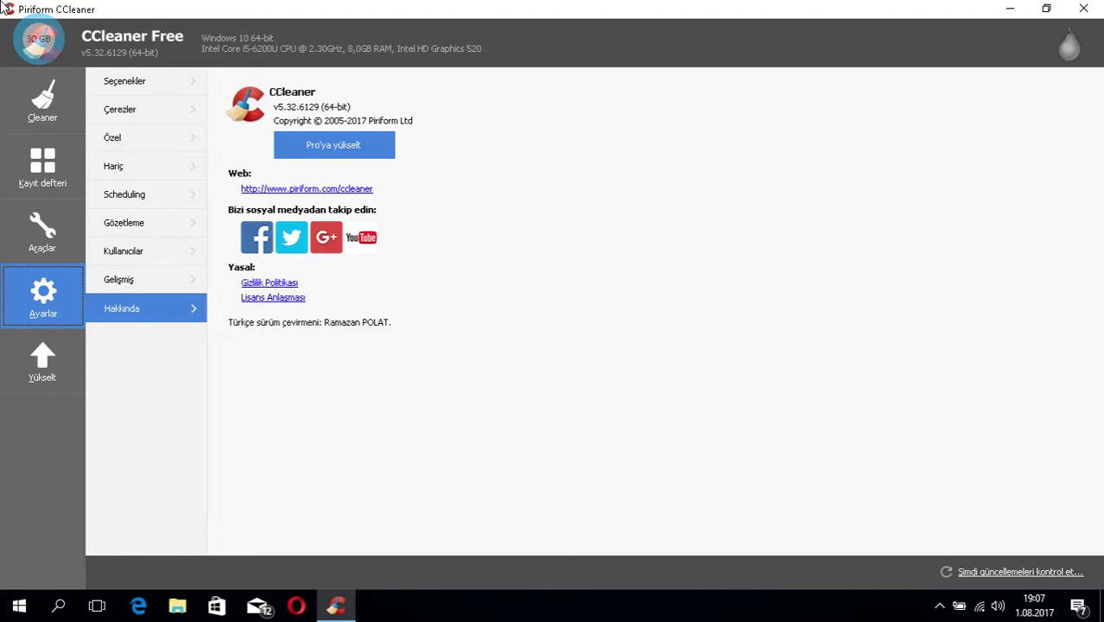
Step through the Ayarlar page entries from Seçenekler to Hakkında without opening another page, finishing on the Pro'ya yükselt command.
key("Tab")
key("Tab")
key("Tab")
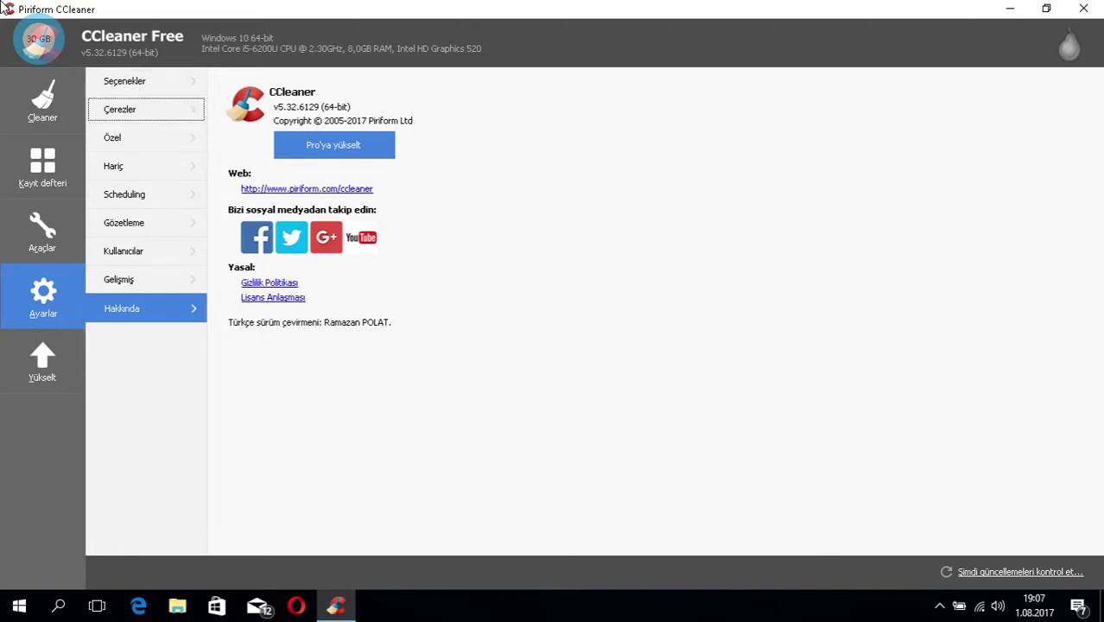
key("shift+Tab")
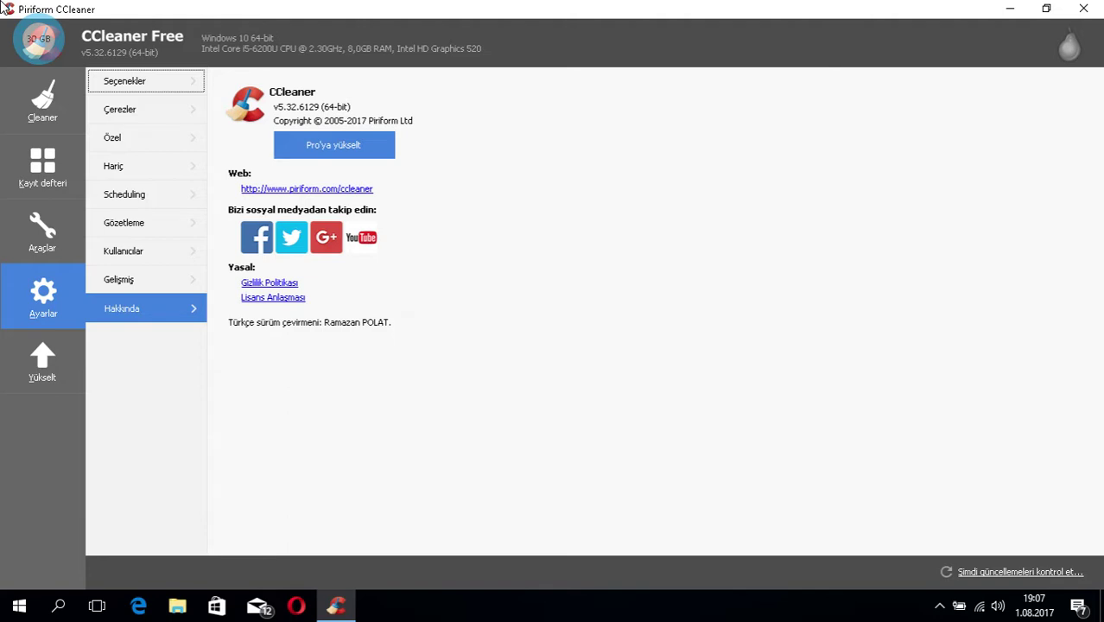
key("Tab")
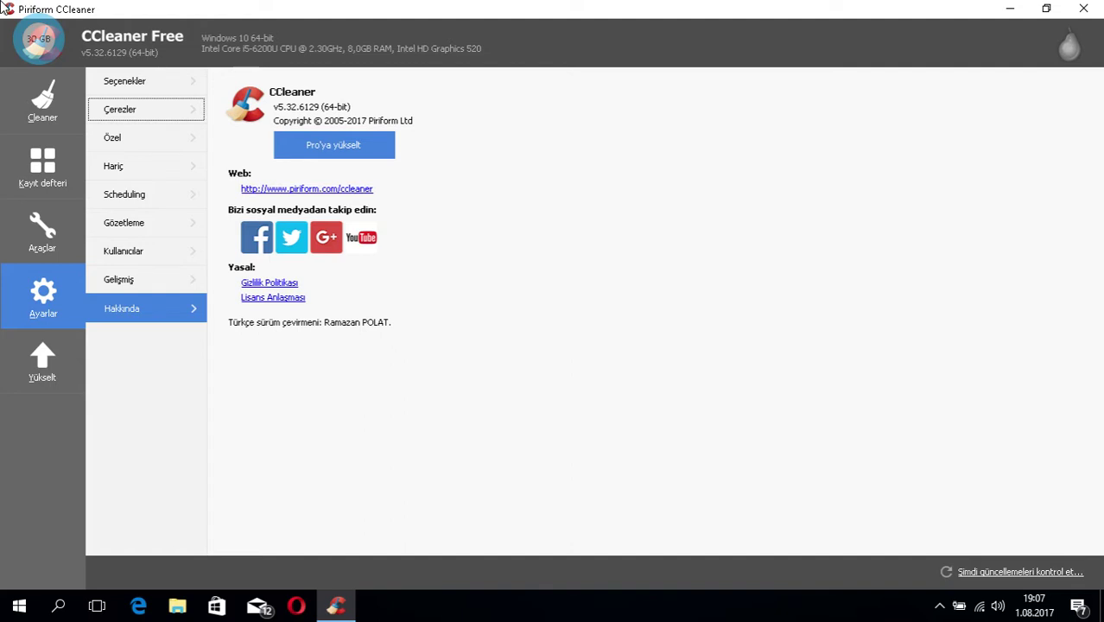
key("Down")
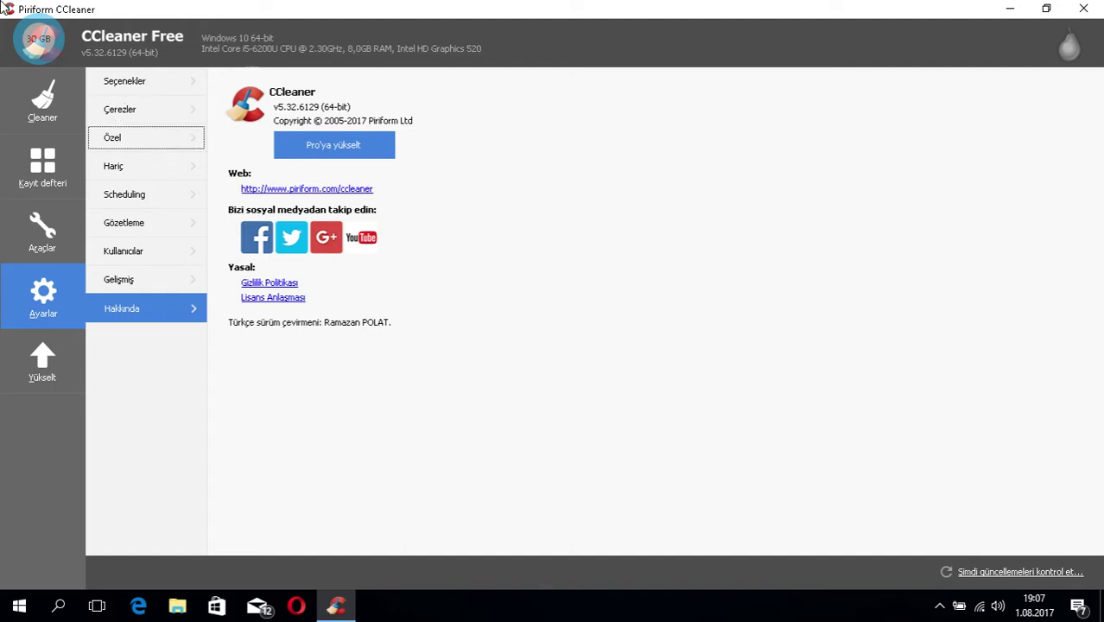
key("Down")
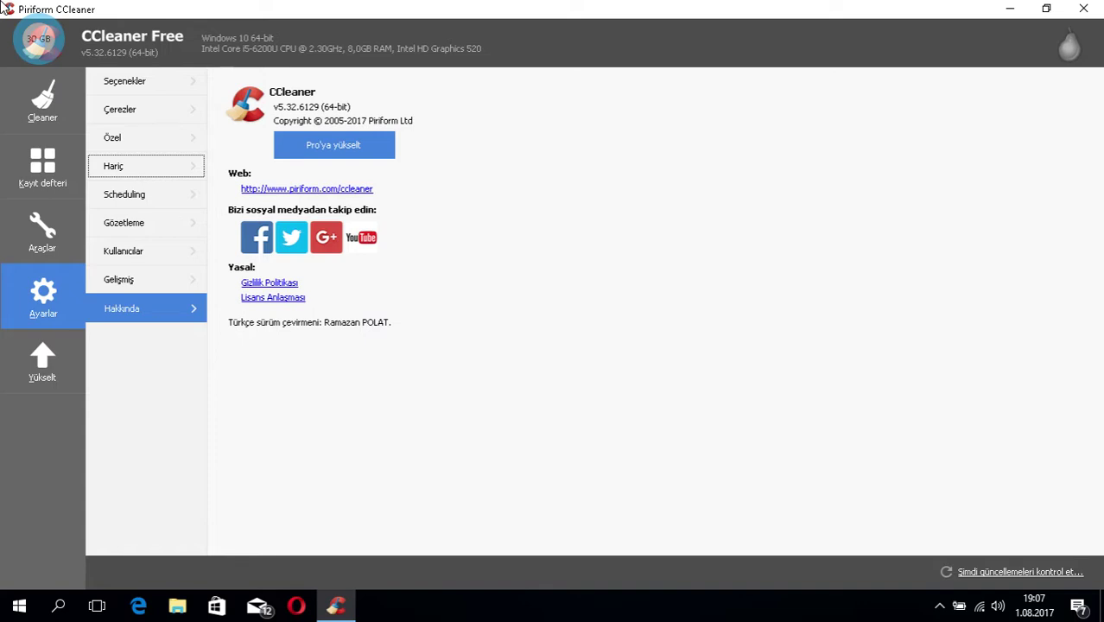
key("Down")
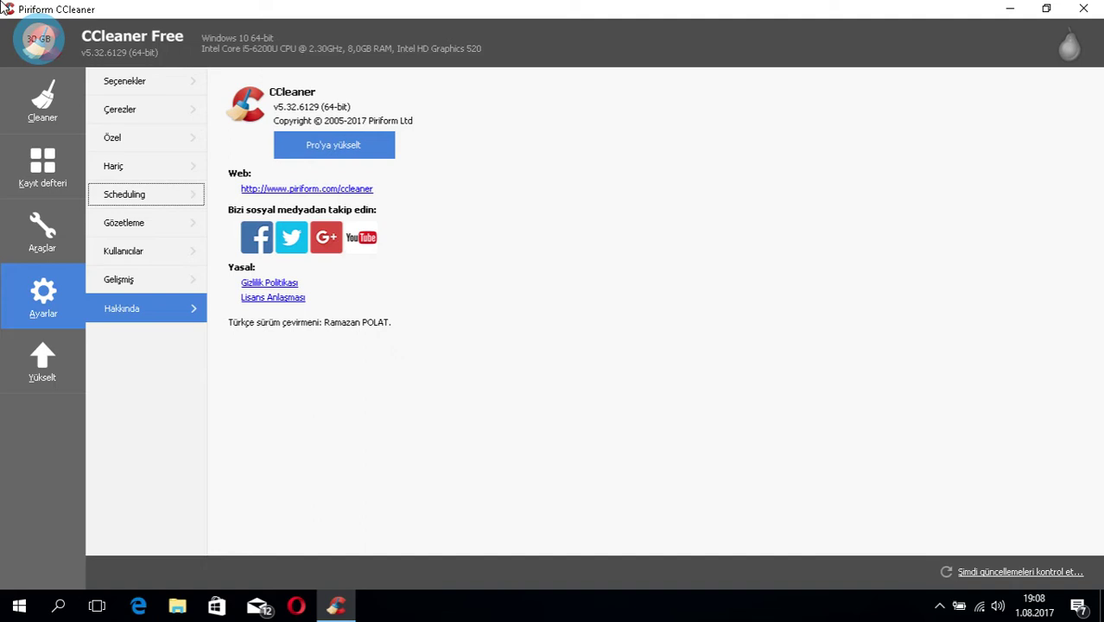
key("Down")
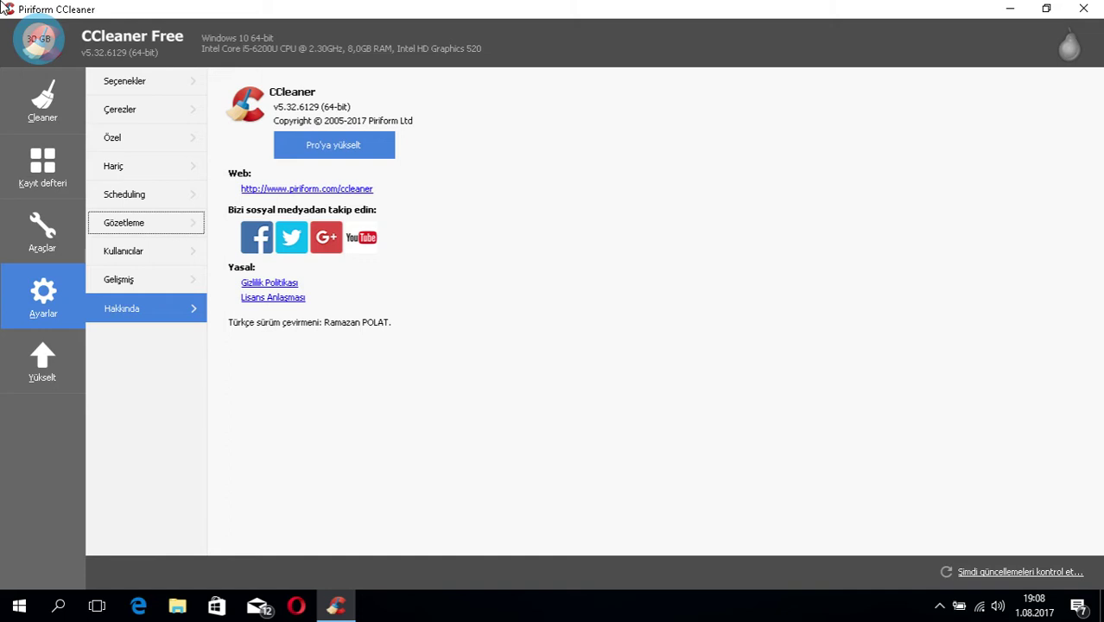
key("Tab")
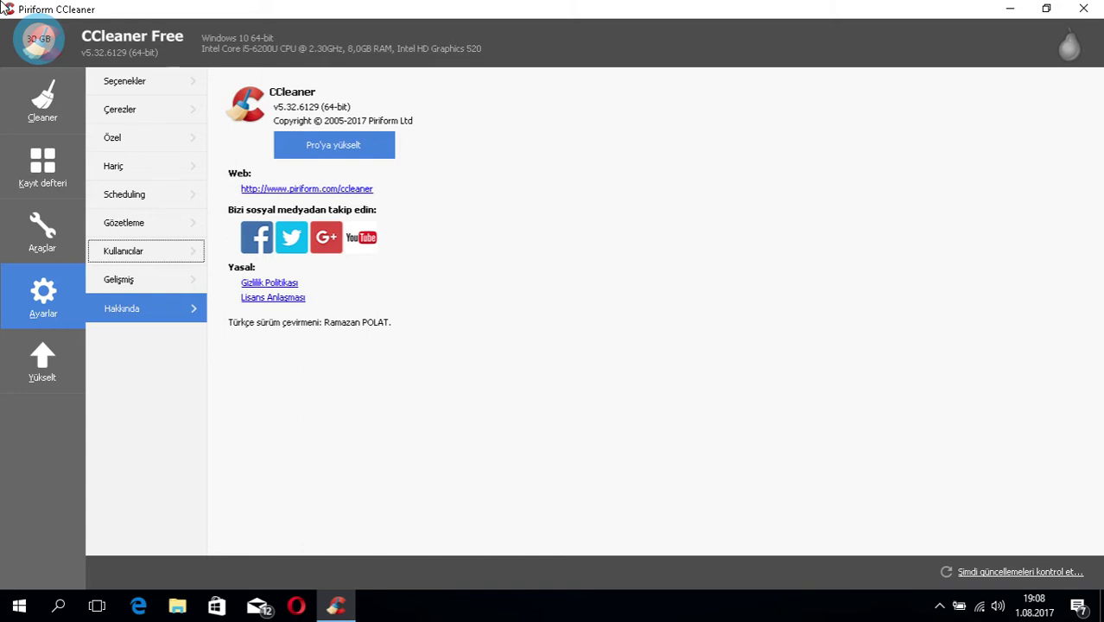
key("Tab")
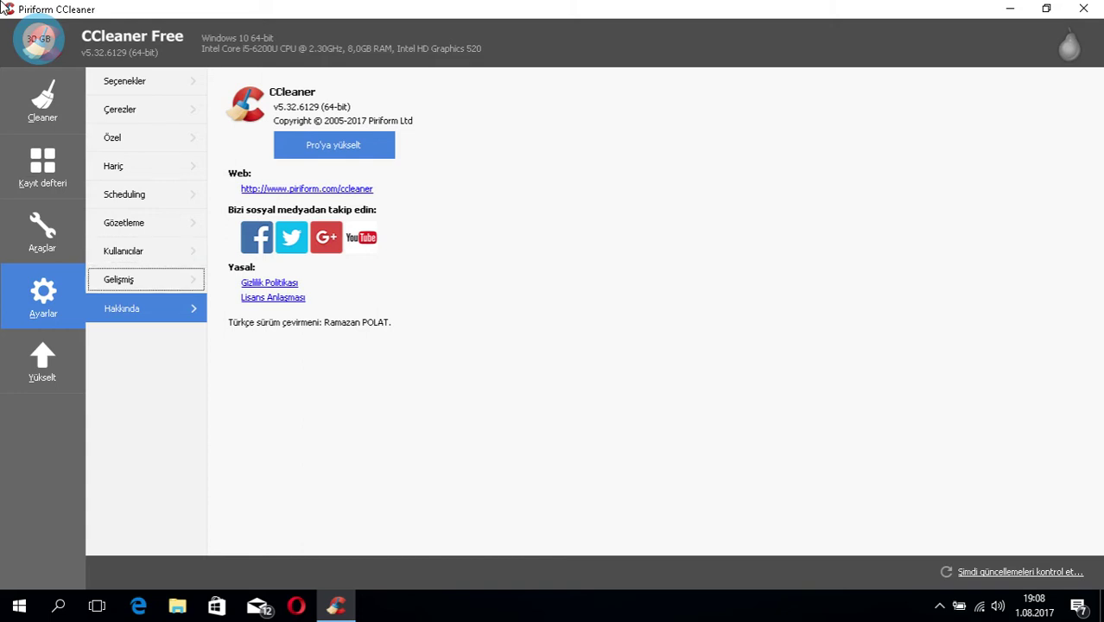
key("Tab")
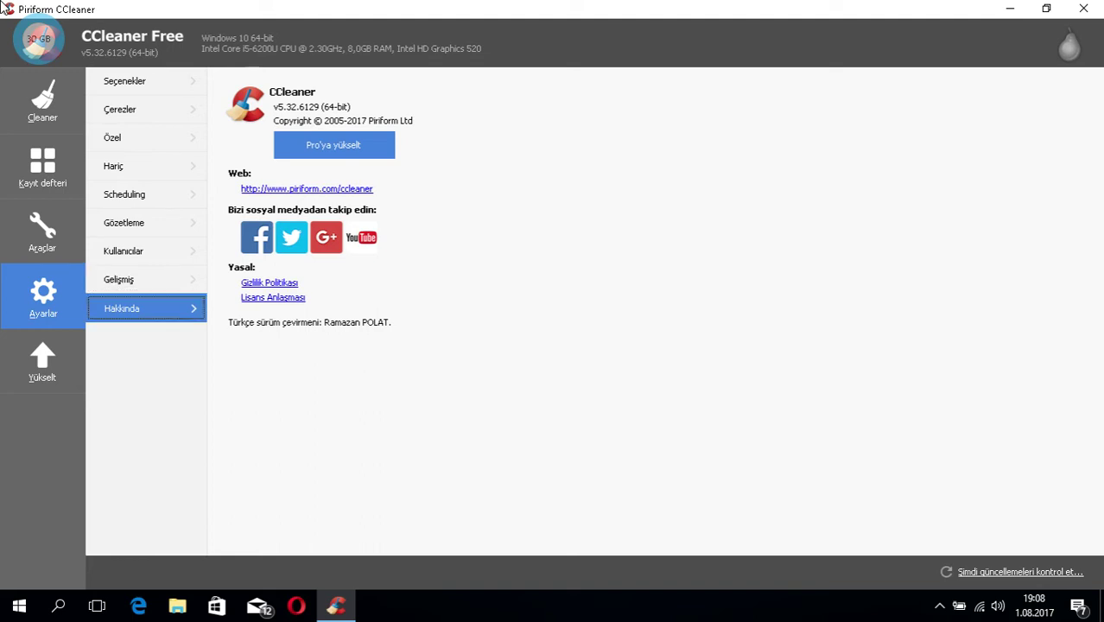
key("Tab")
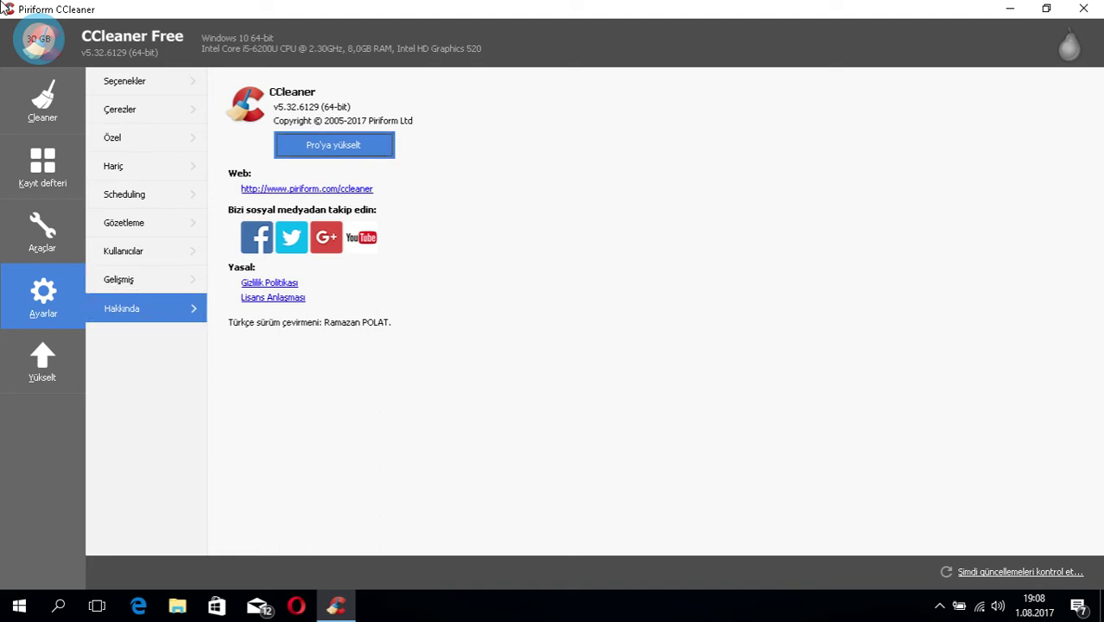